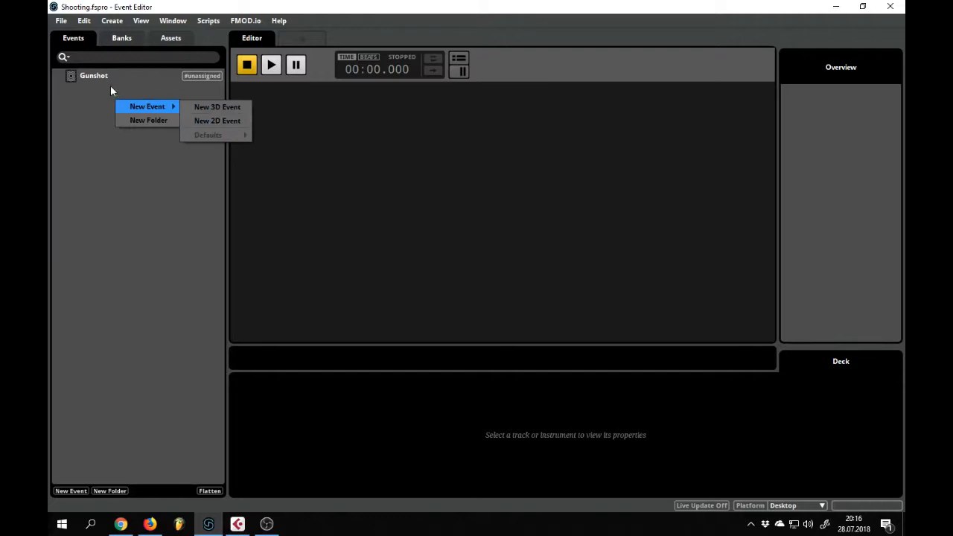
Create a new 2D event in the events list and name it Gunshot2
{"action": "left_click", "coordinate": [107, 75]}
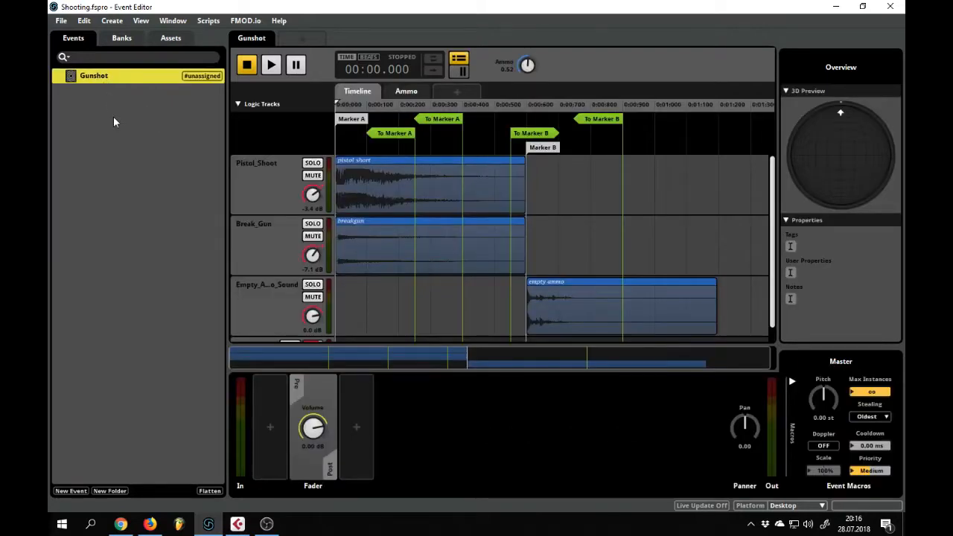
{"action": "right_click", "coordinate": [106, 95]}
{"action": "mouse_move", "coordinate": [142, 103]}
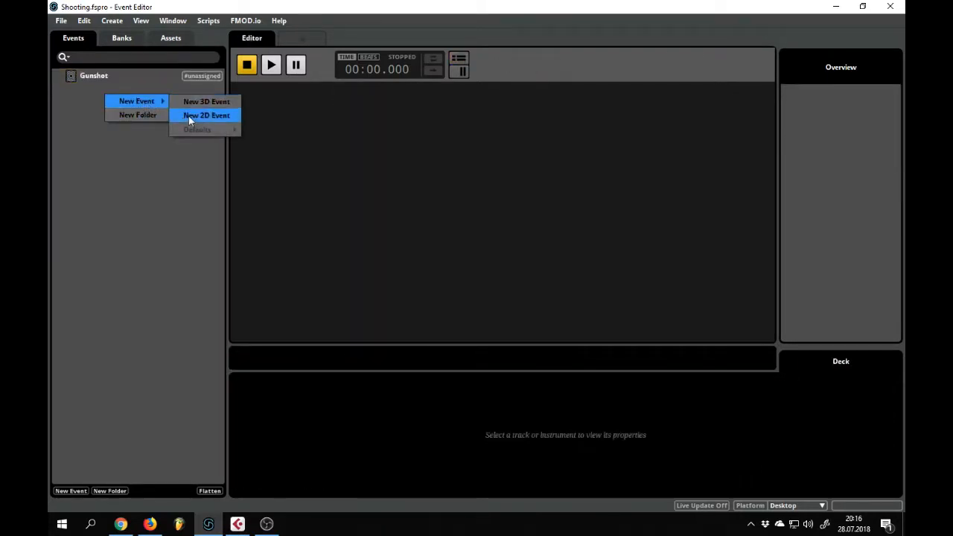
{"action": "left_click", "coordinate": [190, 121]}
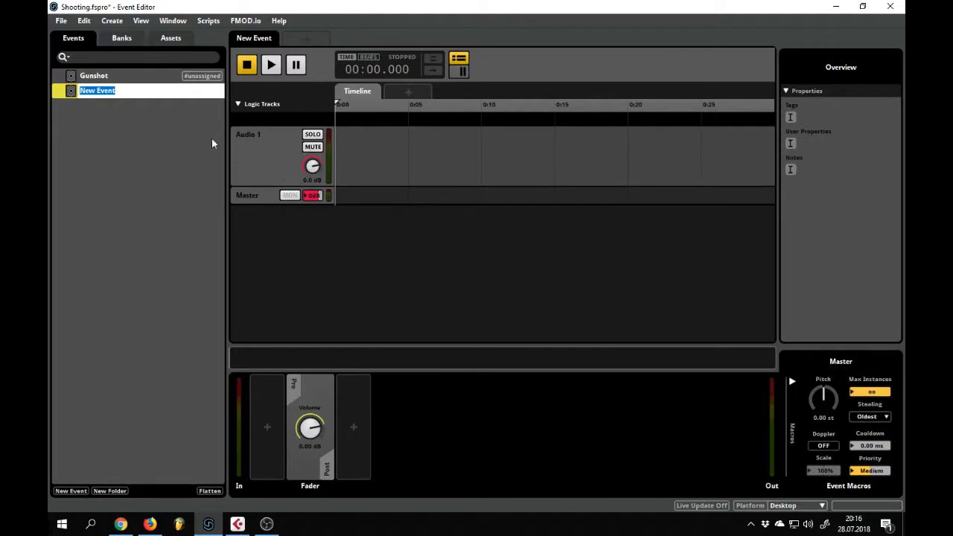
{"action": "type", "text": "Gunshotr"}
{"action": "key", "text": "BackSpace"}
{"action": "type", "text": "2"}
{"action": "key", "text": "Return"}
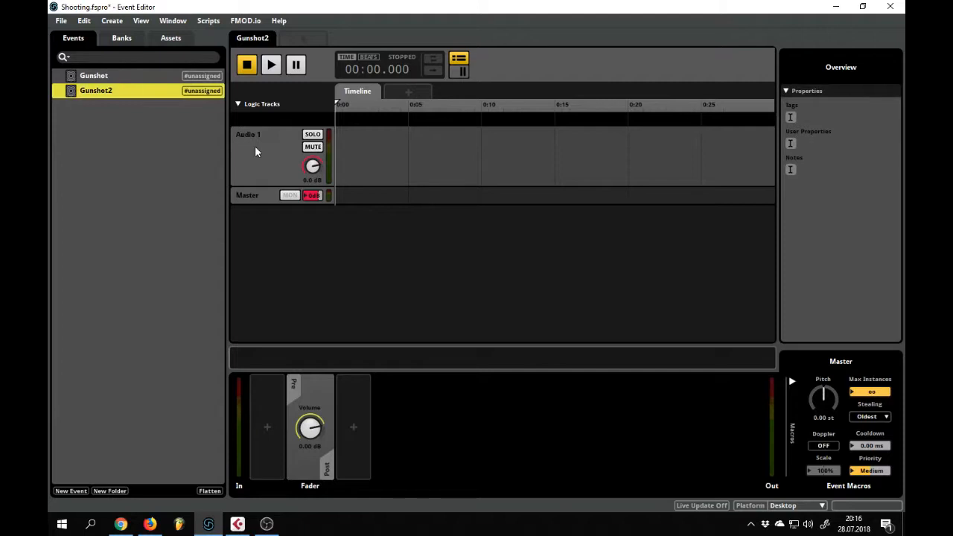
Open the Gunshot event and inspect its Pistol_Shoot track and the pistol short instrument on it
{"action": "left_click", "coordinate": [124, 77]}
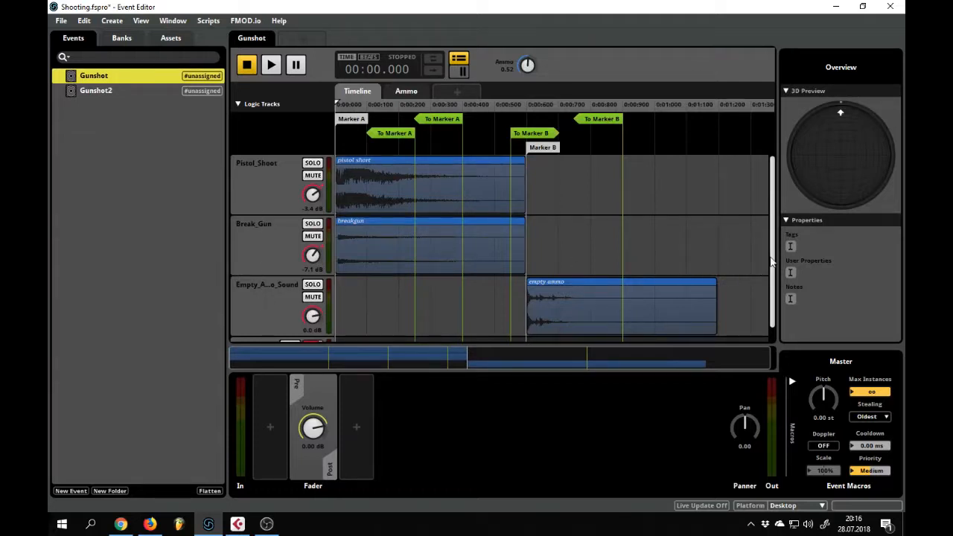
{"action": "scroll", "coordinate": [775, 257], "scroll_direction": "down", "scroll_amount": 2}
{"action": "scroll", "coordinate": [766, 246], "scroll_direction": "up", "scroll_amount": 2}
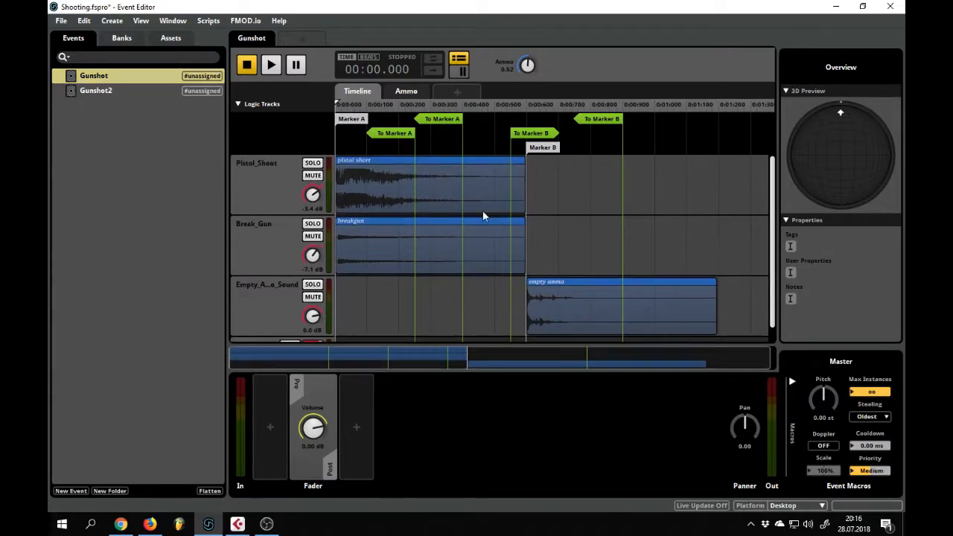
{"action": "left_click", "coordinate": [263, 172]}
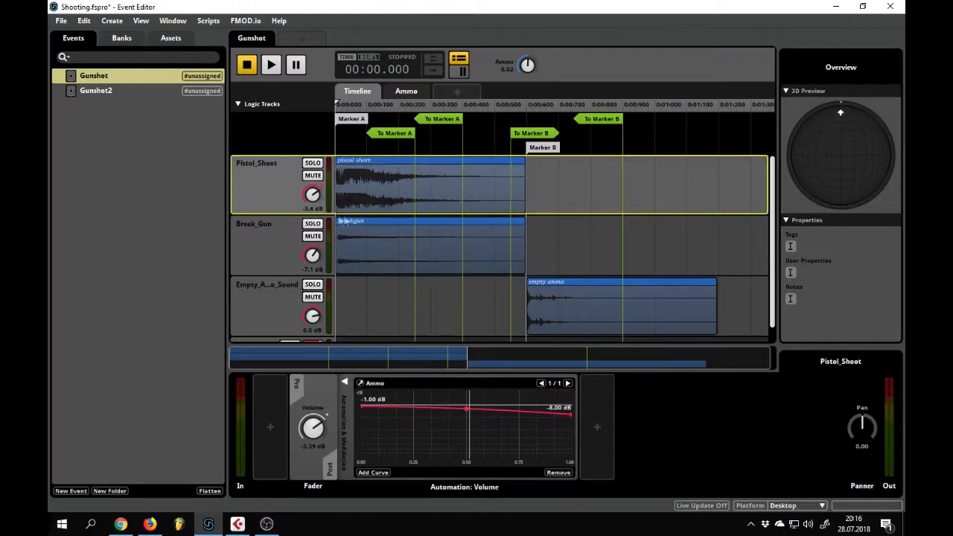
{"action": "left_click", "coordinate": [370, 184]}
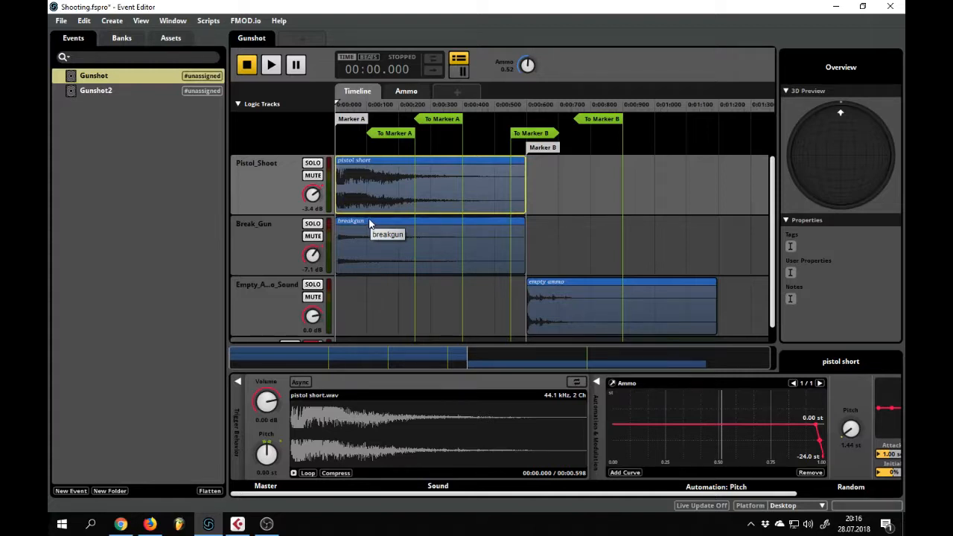
Set the Gunshot event's Ammo parameter to 0.00, then play the event and stop it
{"action": "left_click_drag", "start_coordinate": [526, 69], "coordinate": [525, 104]}
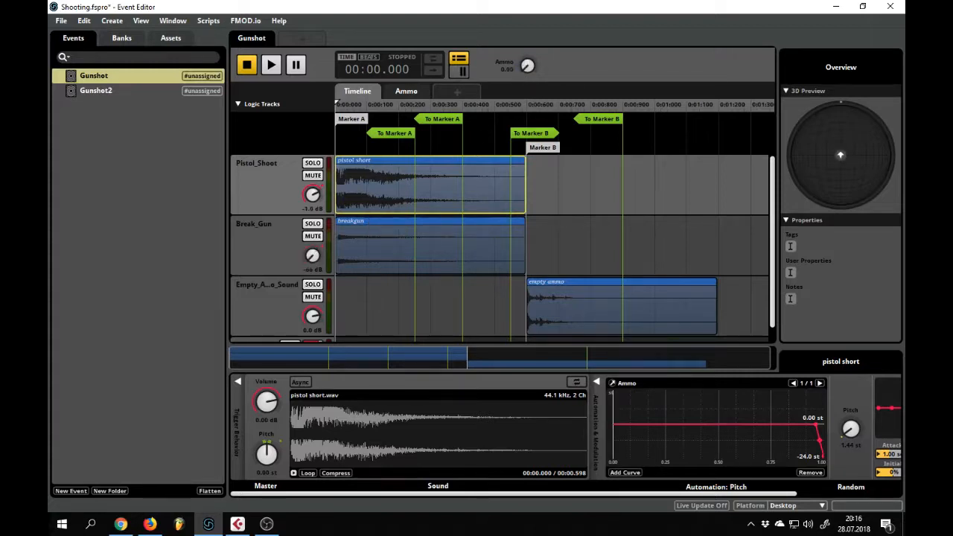
{"action": "left_click", "coordinate": [271, 65]}
{"action": "left_click", "coordinate": [248, 65]}
Audition pistol short.wav several times from the project's audio assets
{"action": "left_click", "coordinate": [170, 38]}
{"action": "left_click", "coordinate": [108, 105]}
{"action": "left_click", "coordinate": [108, 105]}
{"action": "left_click", "coordinate": [82, 119]}
{"action": "left_click", "coordinate": [85, 107]}
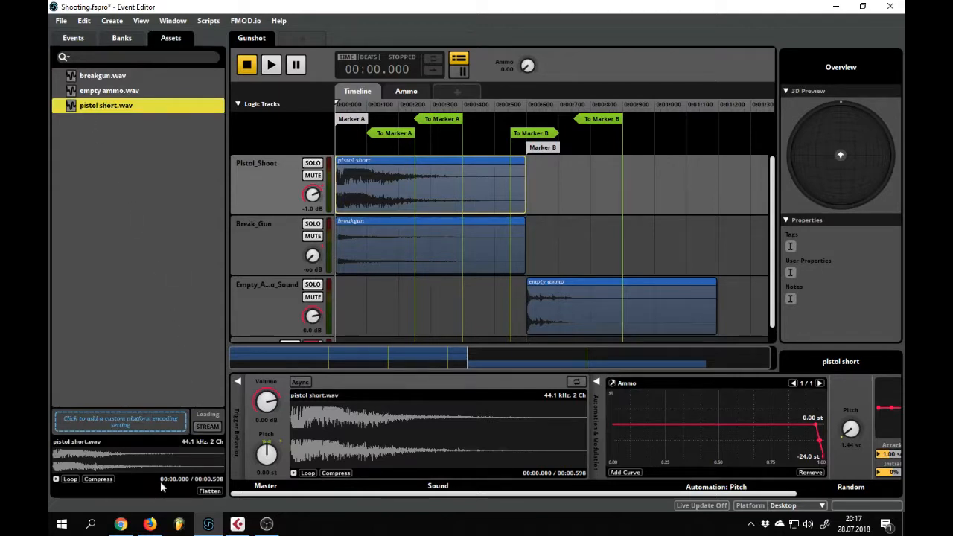
{"action": "key", "text": "space"}
{"action": "key", "text": "space"}
{"action": "left_click", "coordinate": [98, 451]}
{"action": "left_click", "coordinate": [54, 462]}
{"action": "left_click", "coordinate": [53, 462]}
{"action": "left_click", "coordinate": [53, 462]}
Inspect the Break_Gun track and audition the breakgun.wav asset
{"action": "left_click", "coordinate": [269, 253]}
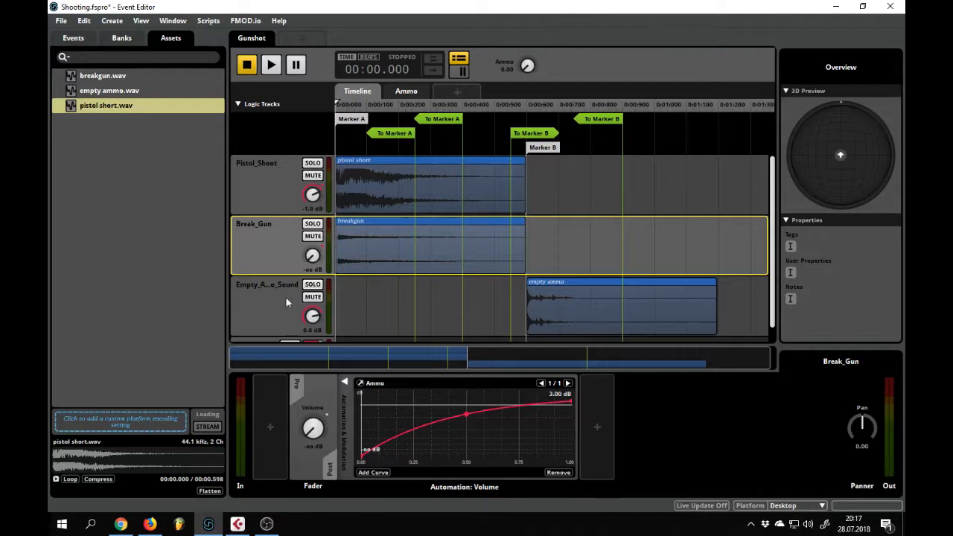
{"action": "left_click", "coordinate": [90, 77]}
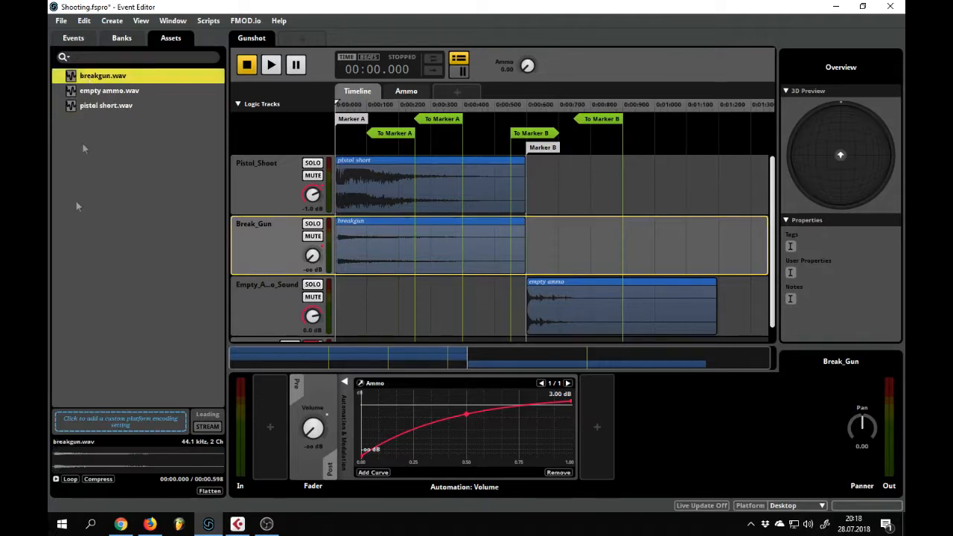
{"action": "left_click", "coordinate": [54, 466]}
{"action": "left_click", "coordinate": [54, 465]}
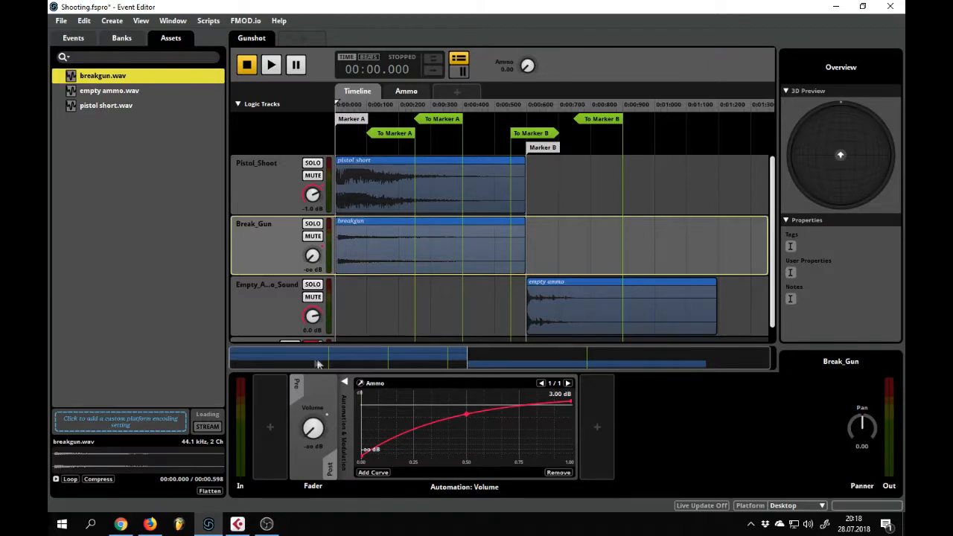
Inspect the Empty_Ammo_Sound track and audition the empty ammo.wav asset
{"action": "left_click", "coordinate": [272, 299]}
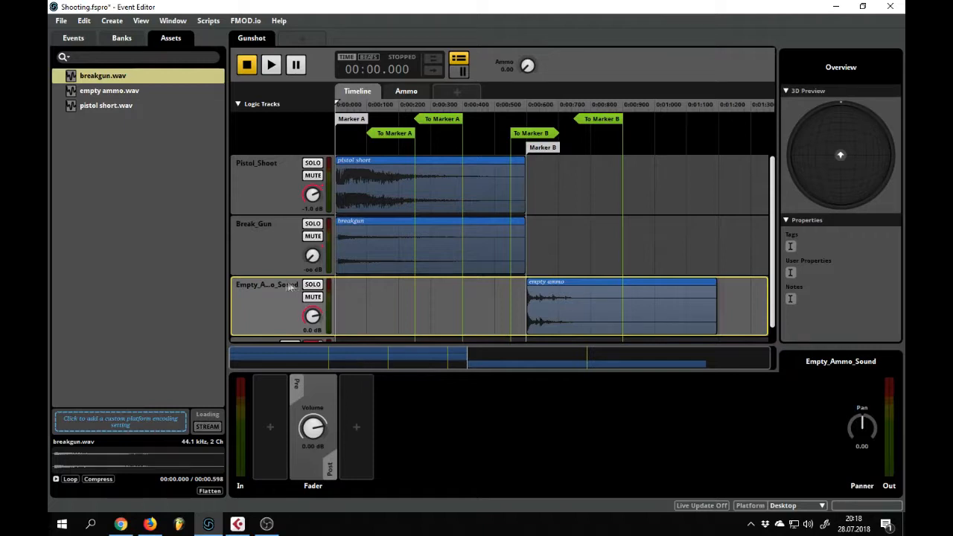
{"action": "left_click", "coordinate": [106, 108]}
{"action": "left_click", "coordinate": [110, 90]}
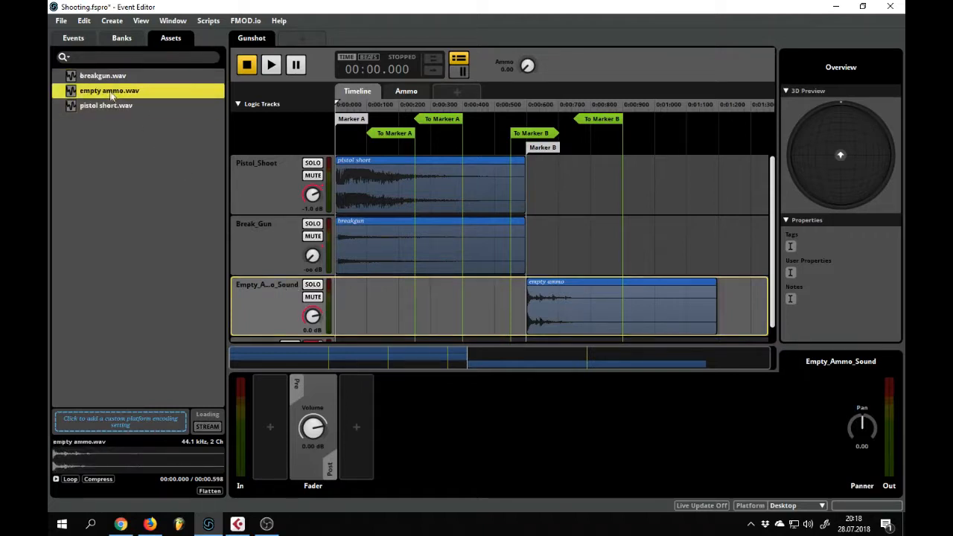
{"action": "left_click", "coordinate": [52, 463]}
Return to the events list and compare the Gunshot event's pistol short and breakgun instruments and their tracks
{"action": "left_click", "coordinate": [78, 37]}
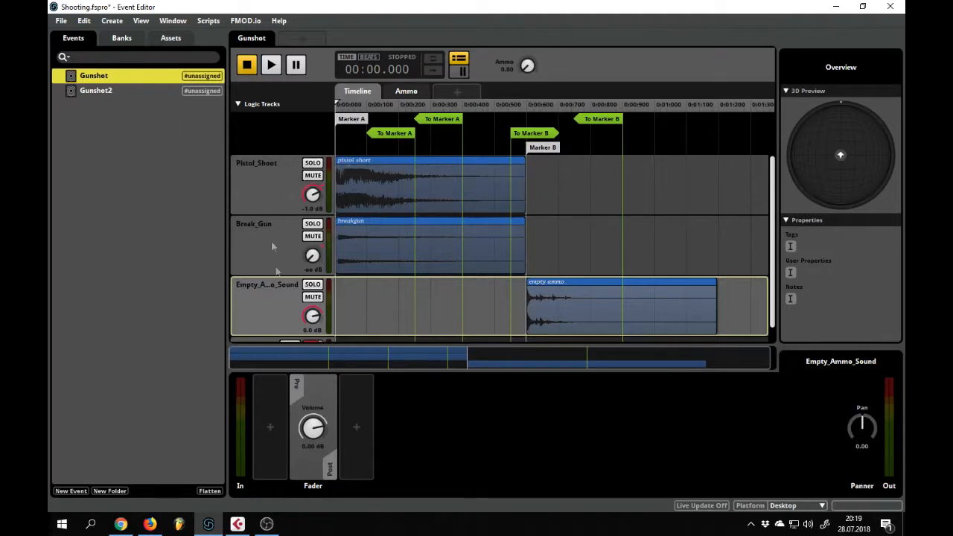
{"action": "left_click", "coordinate": [385, 235]}
{"action": "left_click", "coordinate": [375, 186]}
{"action": "left_click", "coordinate": [373, 223]}
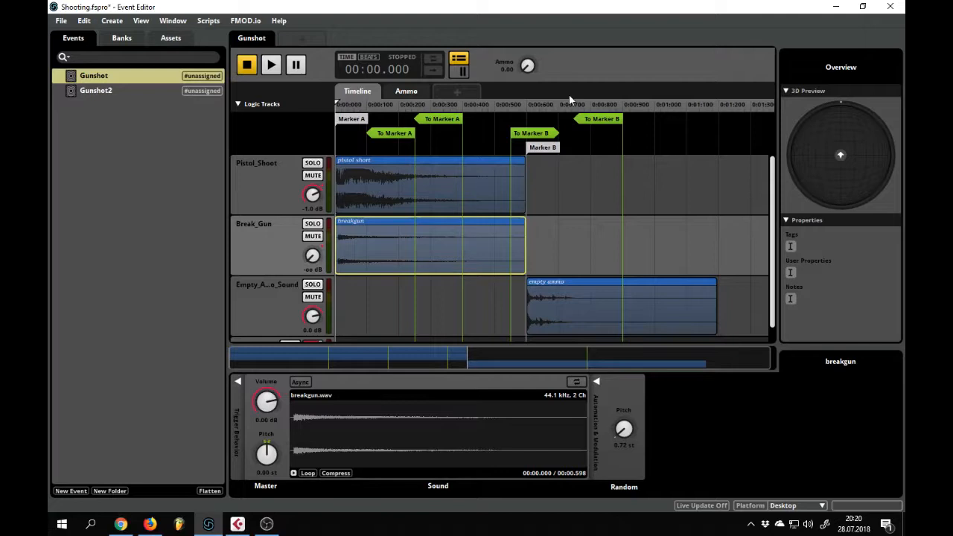
{"action": "left_click", "coordinate": [356, 185]}
{"action": "left_click", "coordinate": [355, 229]}
{"action": "left_click", "coordinate": [356, 206]}
{"action": "left_click", "coordinate": [350, 251]}
{"action": "left_click", "coordinate": [281, 295]}
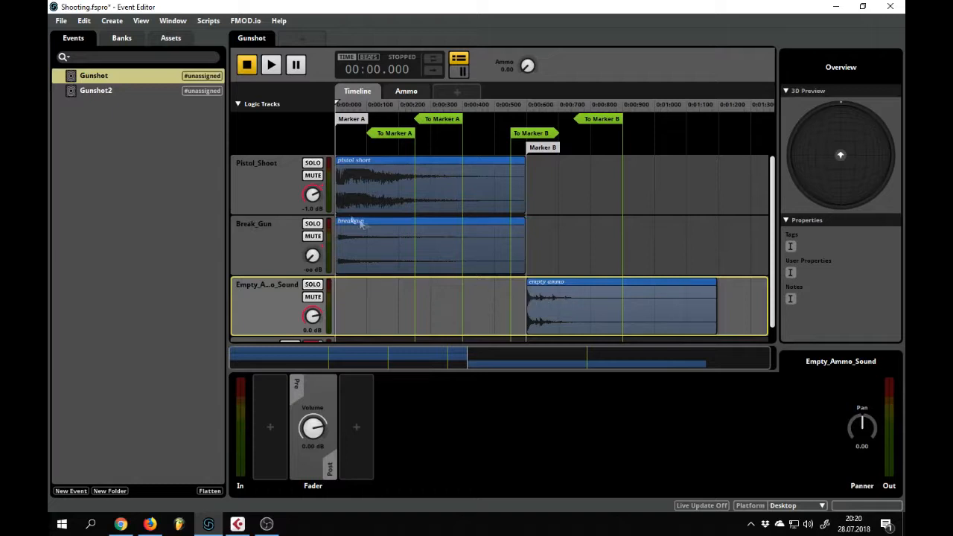
{"action": "left_click", "coordinate": [310, 207]}
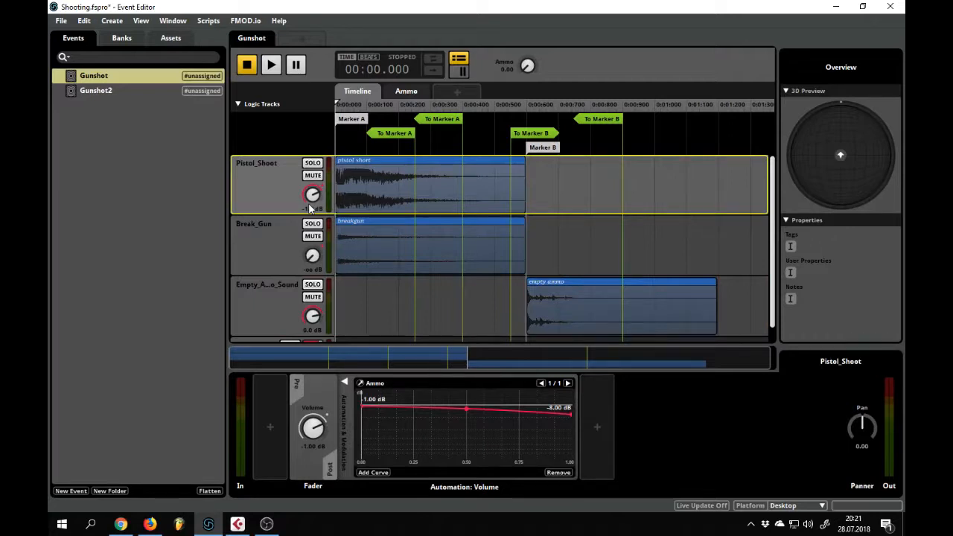
Add a built-in Distance parameter to the Gunshot event, keeping the name Parameter 1 and the range 0 to 1
{"action": "left_click", "coordinate": [456, 92]}
{"action": "mouse_move", "coordinate": [462, 99]}
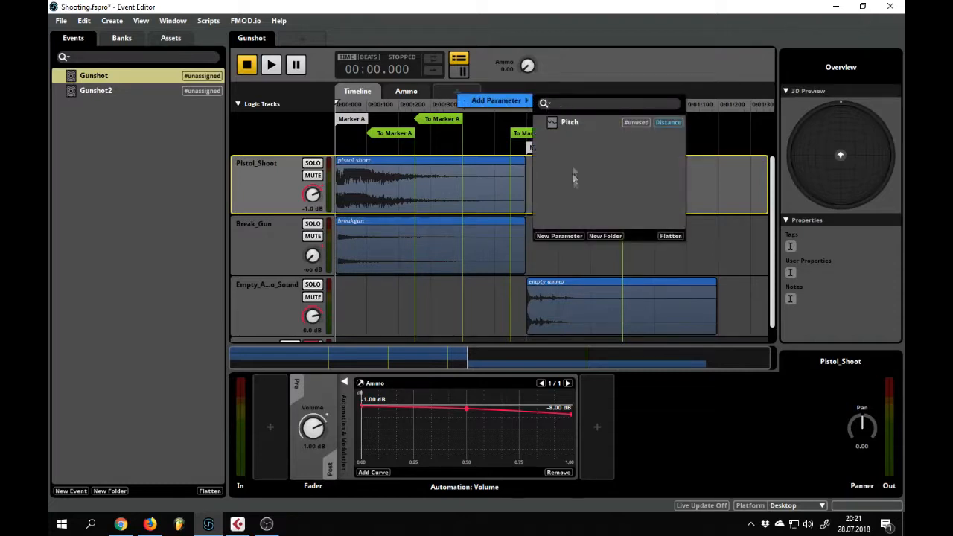
{"action": "left_click", "coordinate": [563, 237]}
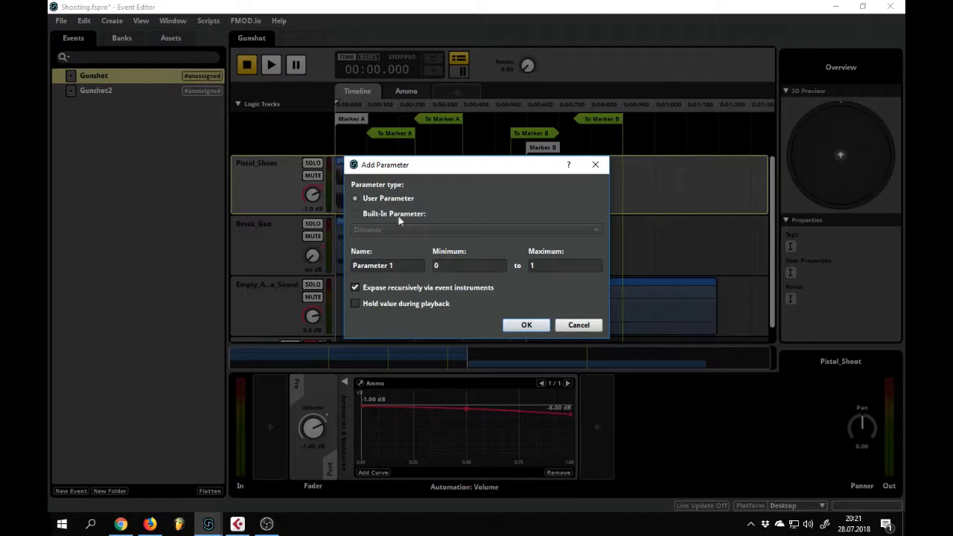
{"action": "left_click", "coordinate": [355, 213]}
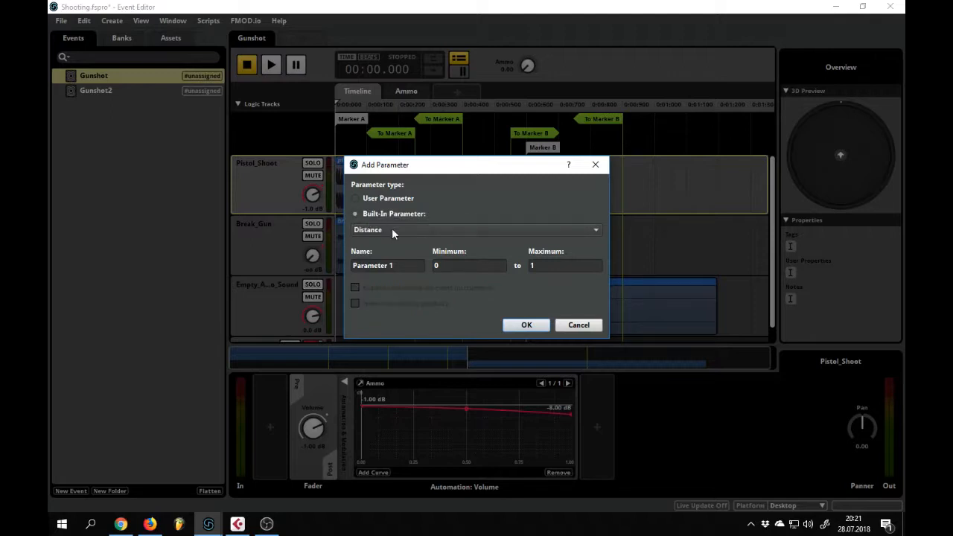
{"action": "left_click", "coordinate": [392, 228]}
{"action": "left_click", "coordinate": [380, 229]}
{"action": "left_click", "coordinate": [539, 325]}
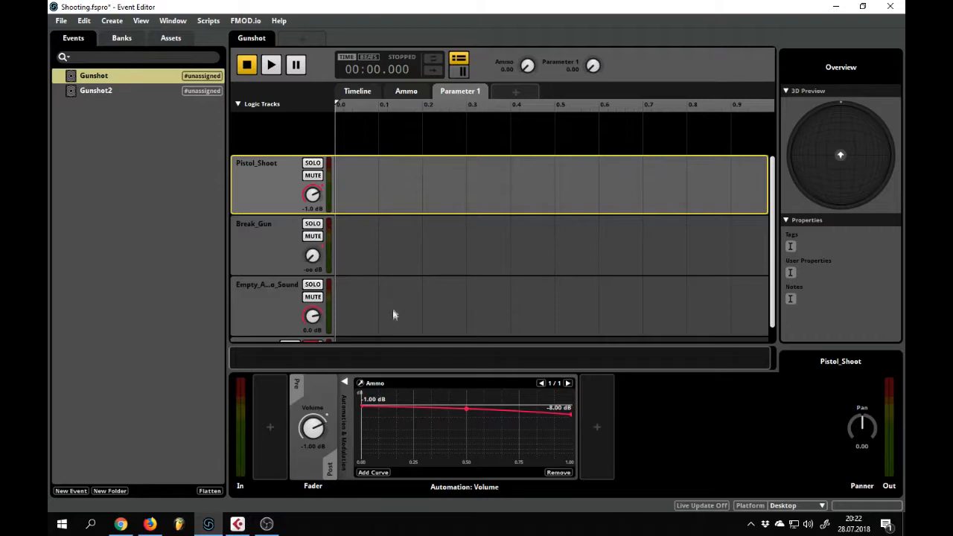
Show the Break_Gun track's volume automation in the editor for Parameter 1
{"action": "scroll", "coordinate": [415, 272], "scroll_direction": "down", "scroll_amount": 1}
{"action": "scroll", "coordinate": [414, 274], "scroll_direction": "up", "scroll_amount": 1}
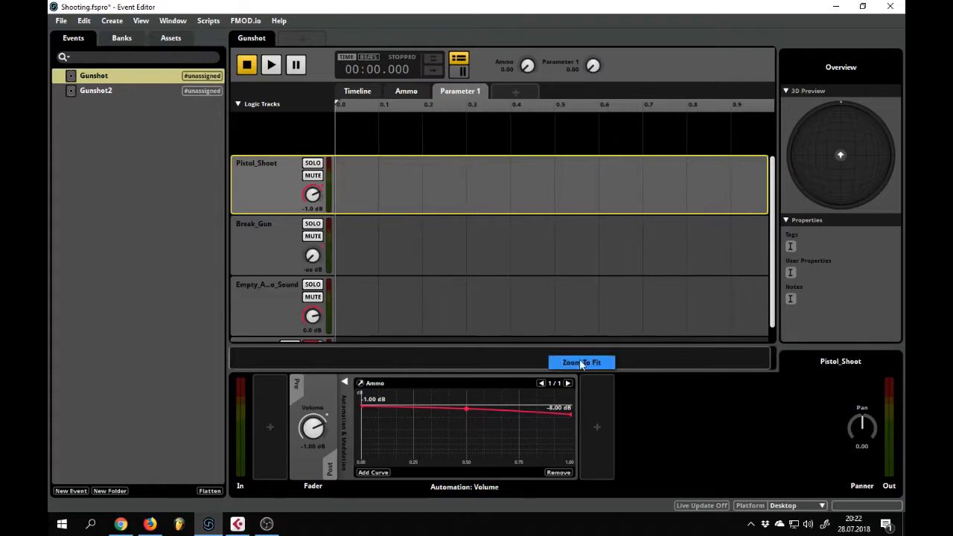
{"action": "left_click", "coordinate": [272, 239]}
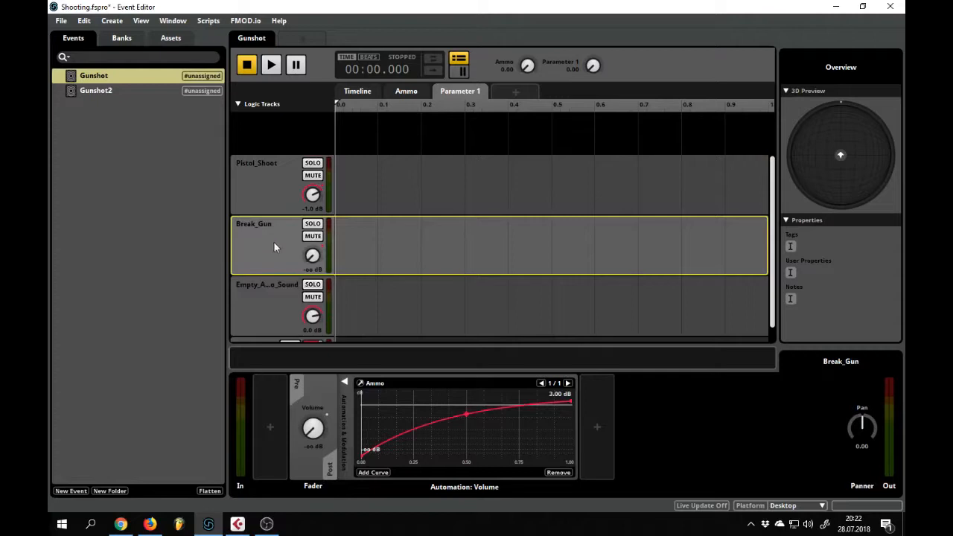
{"action": "right_click", "coordinate": [313, 256]}
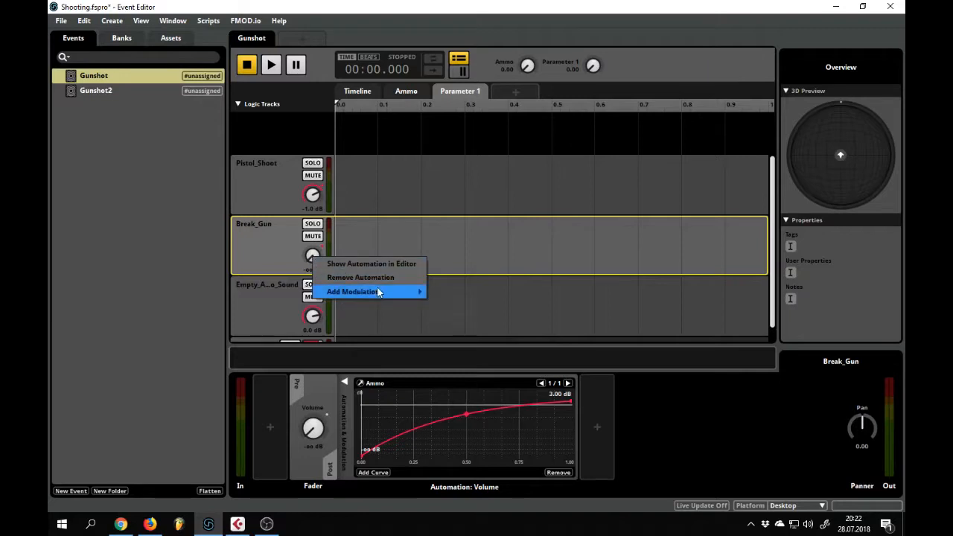
{"action": "left_click", "coordinate": [271, 245]}
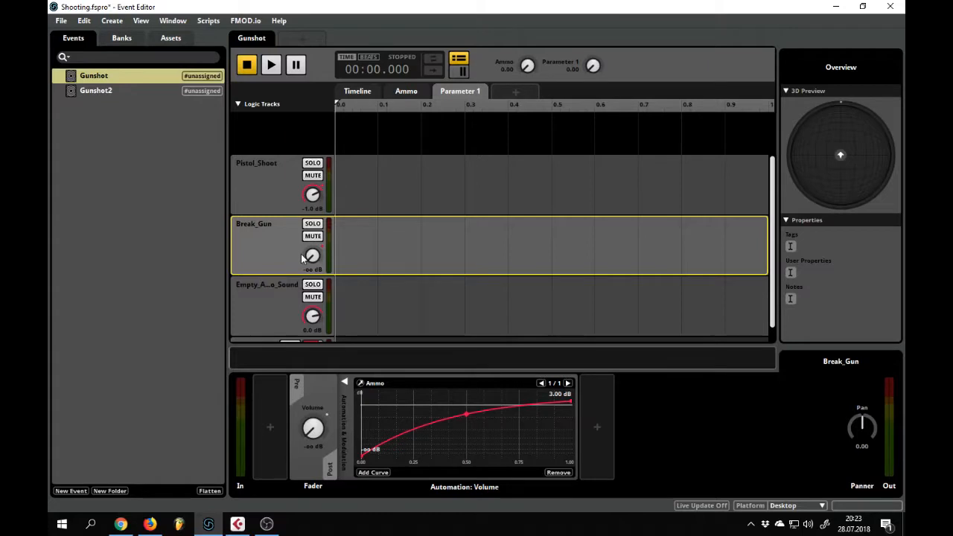
{"action": "right_click", "coordinate": [312, 258]}
{"action": "left_click", "coordinate": [361, 267]}
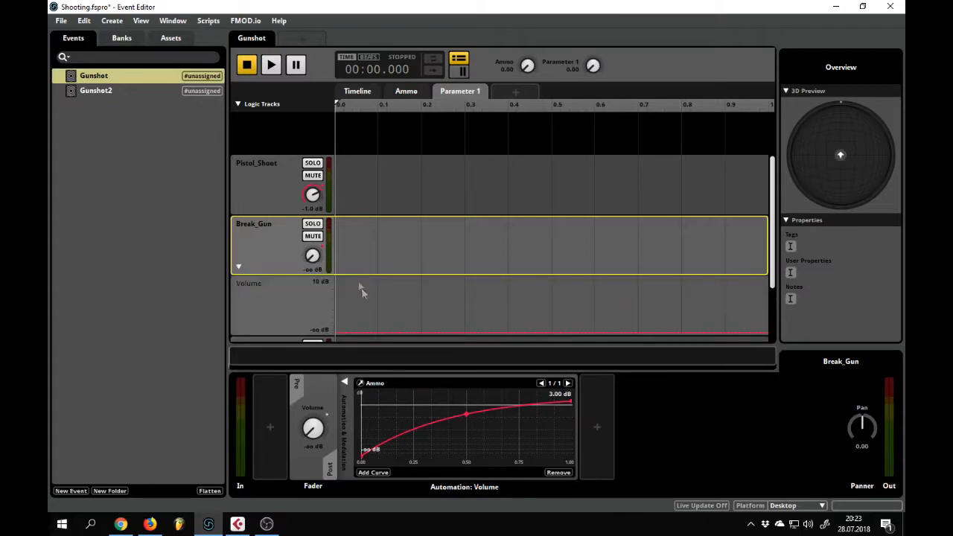
{"action": "scroll", "coordinate": [365, 290], "scroll_direction": "down", "scroll_amount": 2}
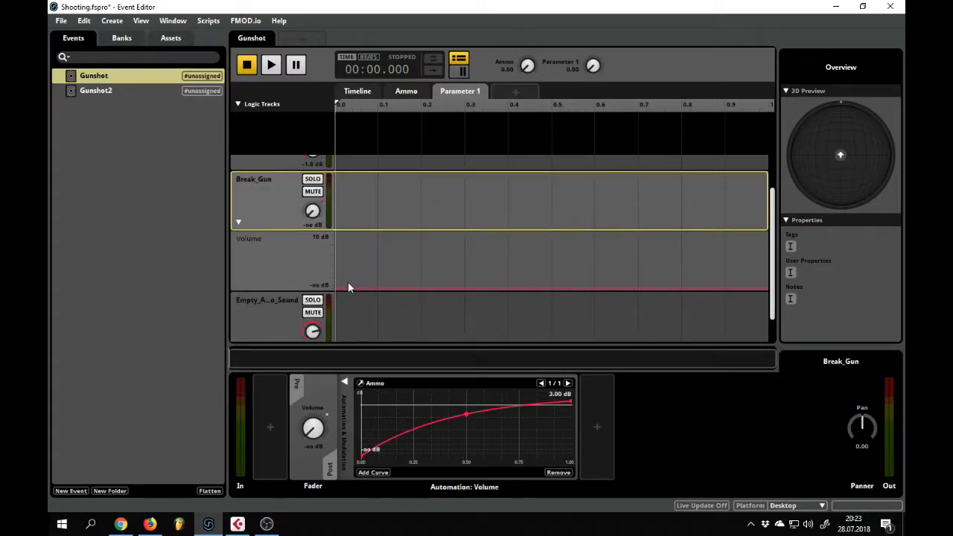
Move the Parameter 1 cursor to about 0.35 and back to about 0.09 to check the Break_Gun volume
{"action": "left_click", "coordinate": [363, 262]}
{"action": "left_click_drag", "start_coordinate": [361, 262], "coordinate": [486, 266]}
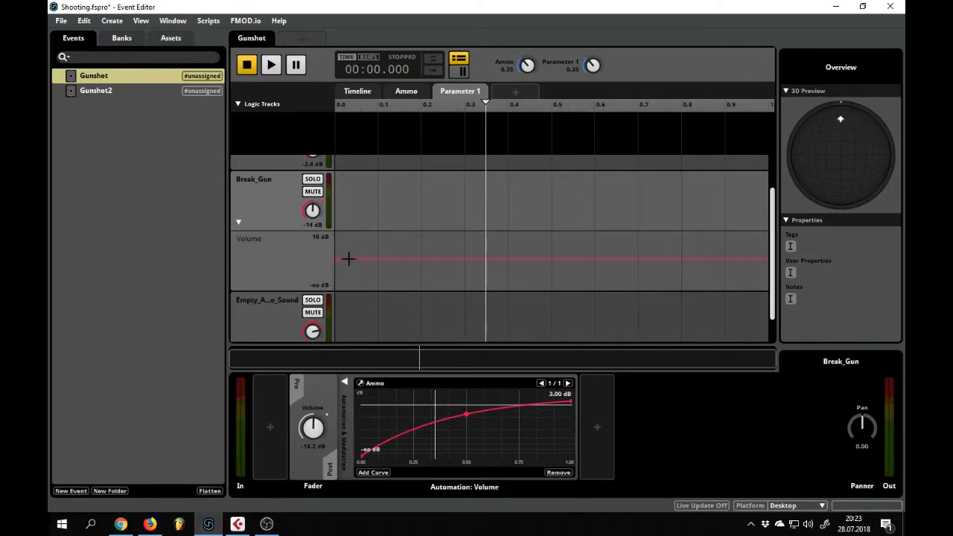
{"action": "left_click", "coordinate": [371, 266]}
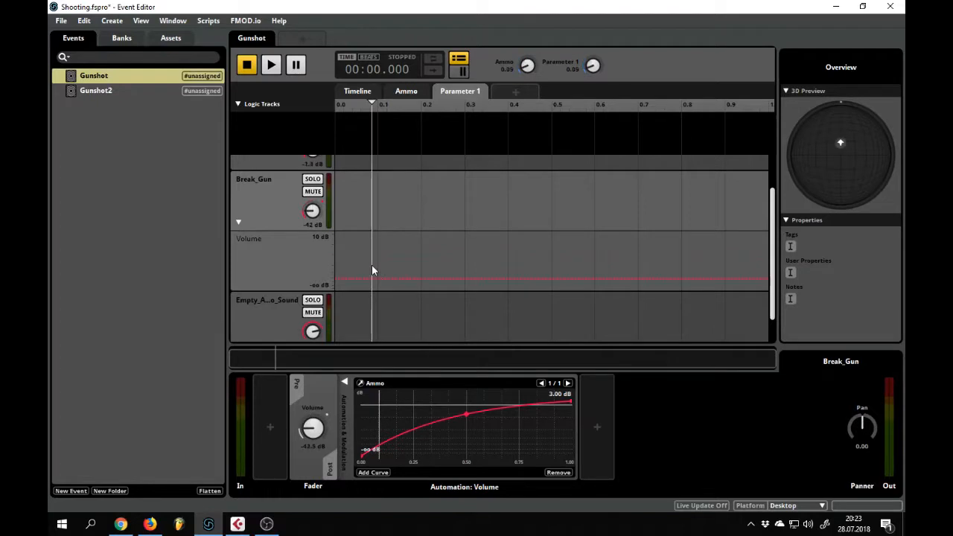
Examine the Break_Gun volume curve on the Ammo parameter and move the Ammo cursor to about 0.23
{"action": "left_click", "coordinate": [406, 91]}
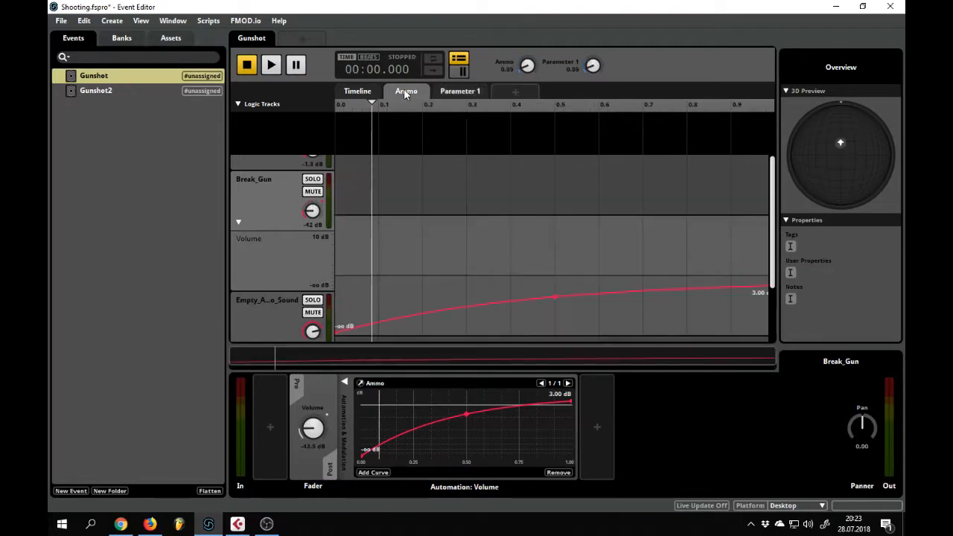
{"action": "scroll", "coordinate": [406, 270], "scroll_direction": "up", "scroll_amount": 2}
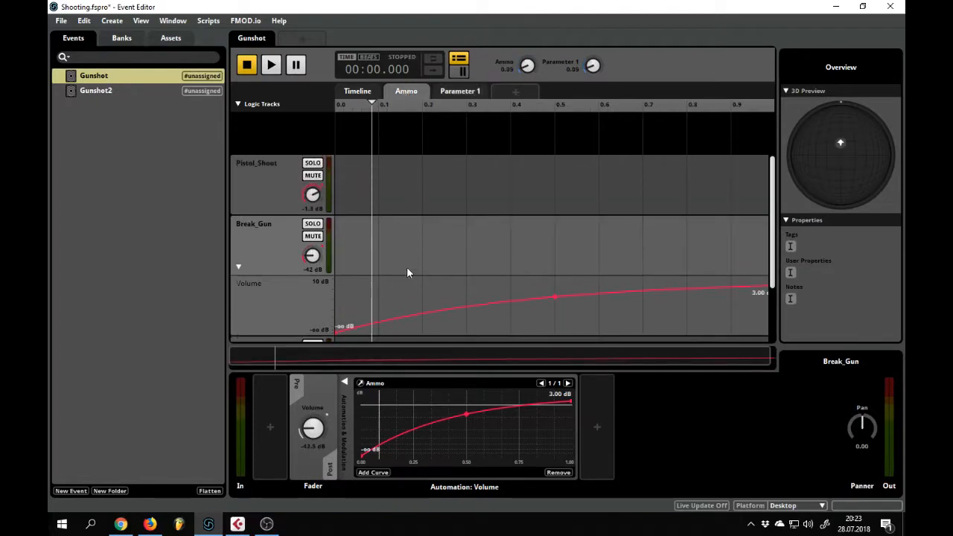
{"action": "scroll", "coordinate": [407, 271], "scroll_direction": "down", "scroll_amount": 3}
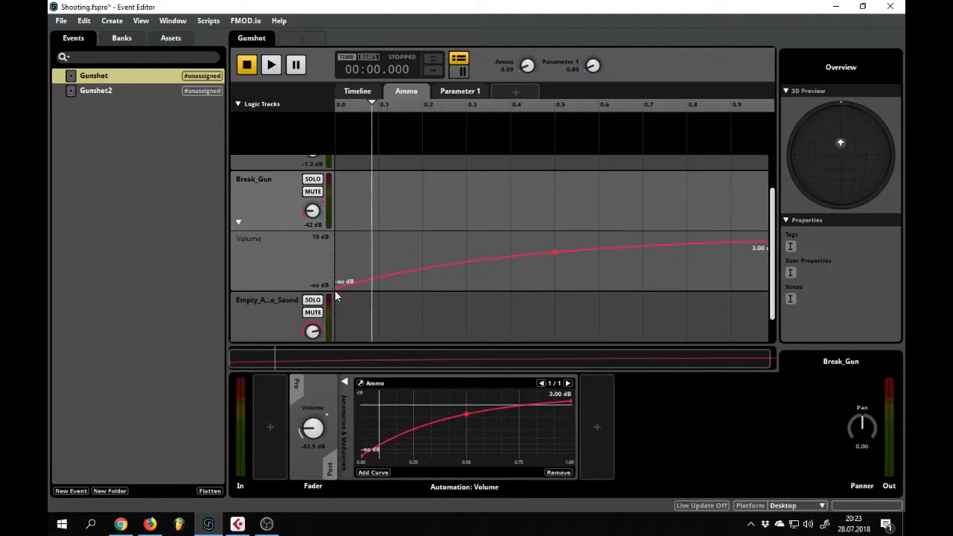
{"action": "mouse_move", "coordinate": [372, 102]}
{"action": "left_mouse_down"}
{"action": "mouse_move", "coordinate": [335, 104]}
{"action": "mouse_move", "coordinate": [436, 108]}
{"action": "left_mouse_up"}
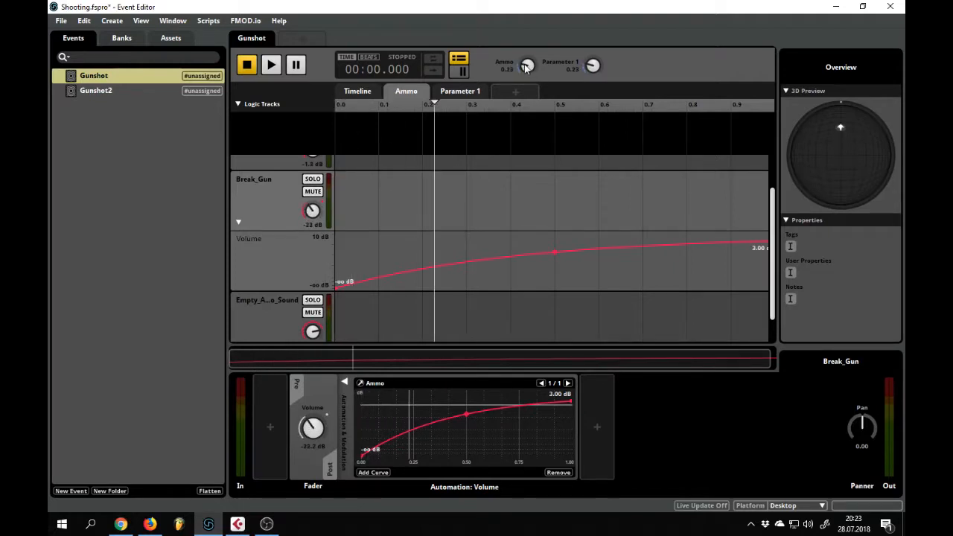
Move the Ammo cursor to 0 and review the Pistol_Shoot and Break_Gun sounds on the timeline
{"action": "left_click_drag", "start_coordinate": [435, 106], "coordinate": [335, 109]}
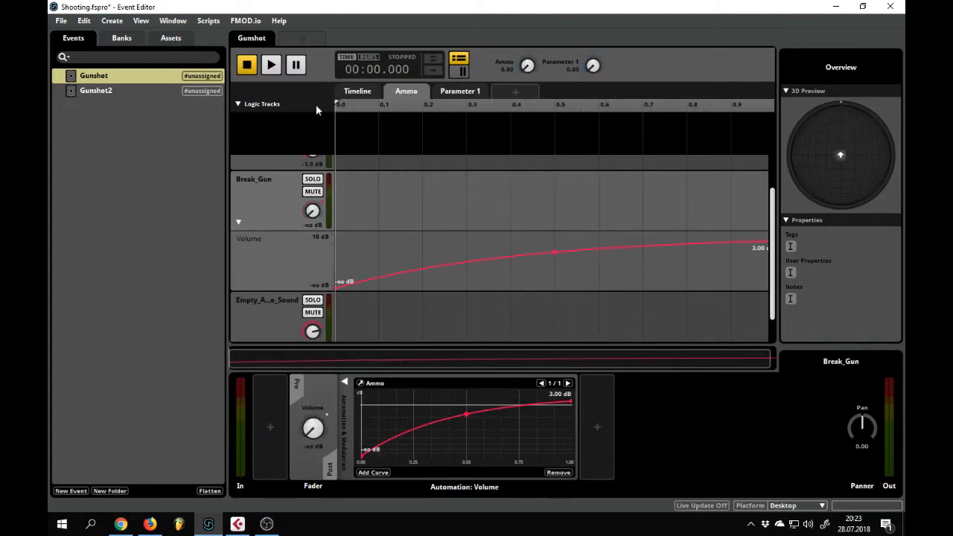
{"action": "scroll", "coordinate": [417, 201], "scroll_direction": "up", "scroll_amount": 1}
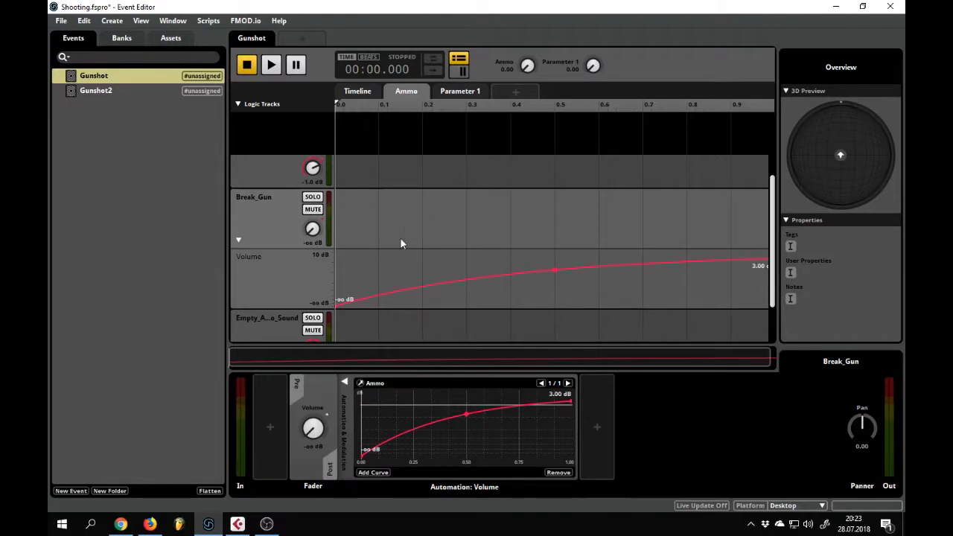
{"action": "left_click", "coordinate": [362, 92]}
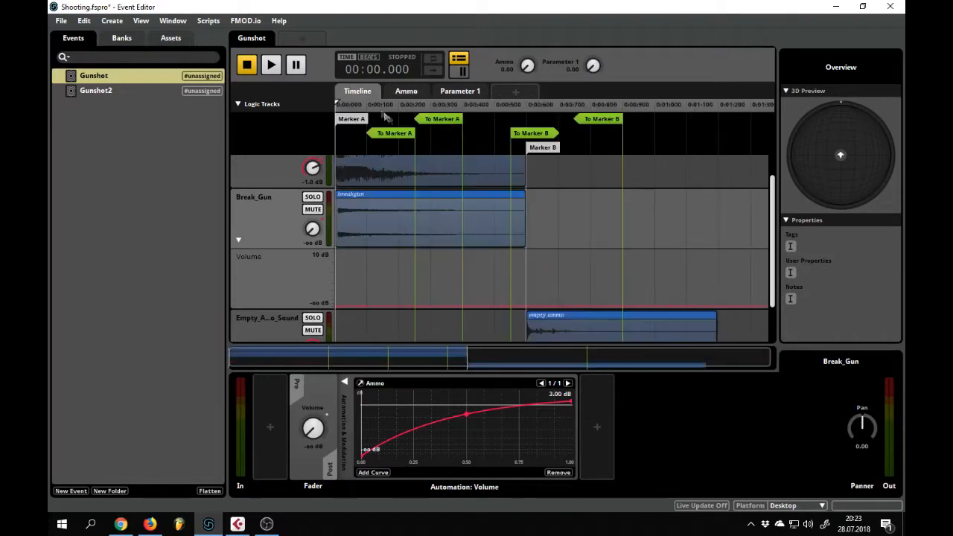
{"action": "scroll", "coordinate": [393, 215], "scroll_direction": "up", "scroll_amount": 2}
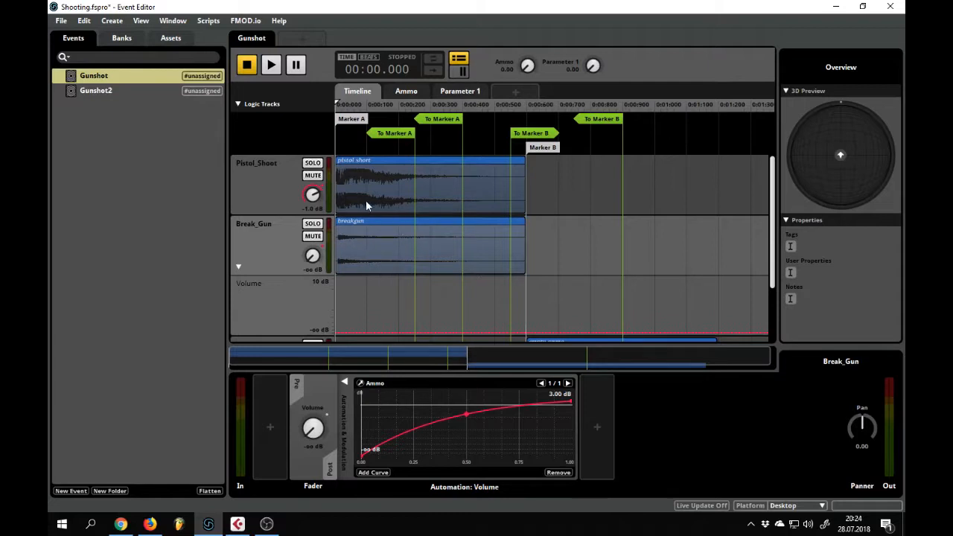
Examine the Break_Gun volume curve and the other tracks on the Ammo parameter, and return to the timeline
{"action": "left_click", "coordinate": [407, 93]}
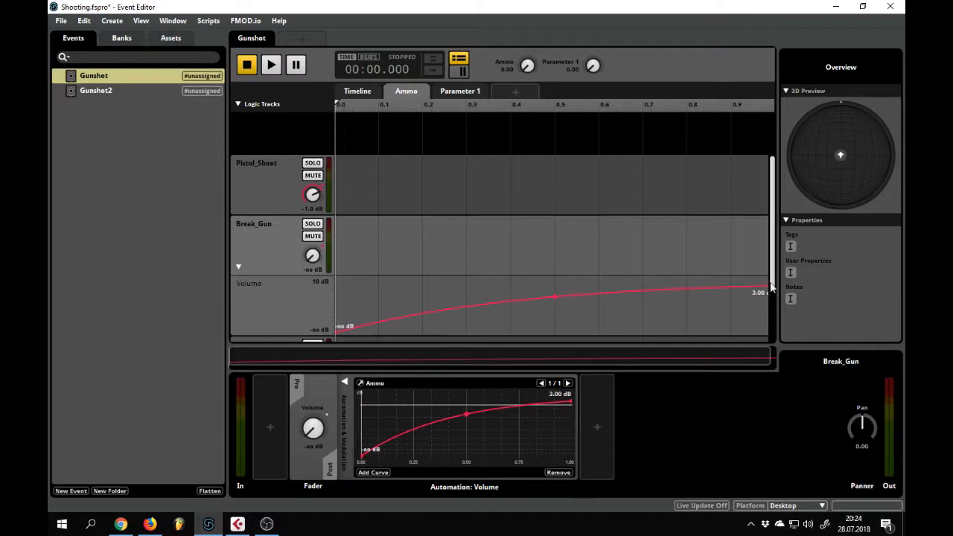
{"action": "left_click_drag", "start_coordinate": [592, 357], "coordinate": [495, 361]}
{"action": "scroll", "coordinate": [283, 284], "scroll_direction": "down", "scroll_amount": 2}
{"action": "scroll", "coordinate": [278, 286], "scroll_direction": "up", "scroll_amount": 2}
{"action": "scroll", "coordinate": [271, 288], "scroll_direction": "down", "scroll_amount": 2}
{"action": "scroll", "coordinate": [270, 289], "scroll_direction": "up", "scroll_amount": 2}
{"action": "scroll", "coordinate": [269, 283], "scroll_direction": "down", "scroll_amount": 2}
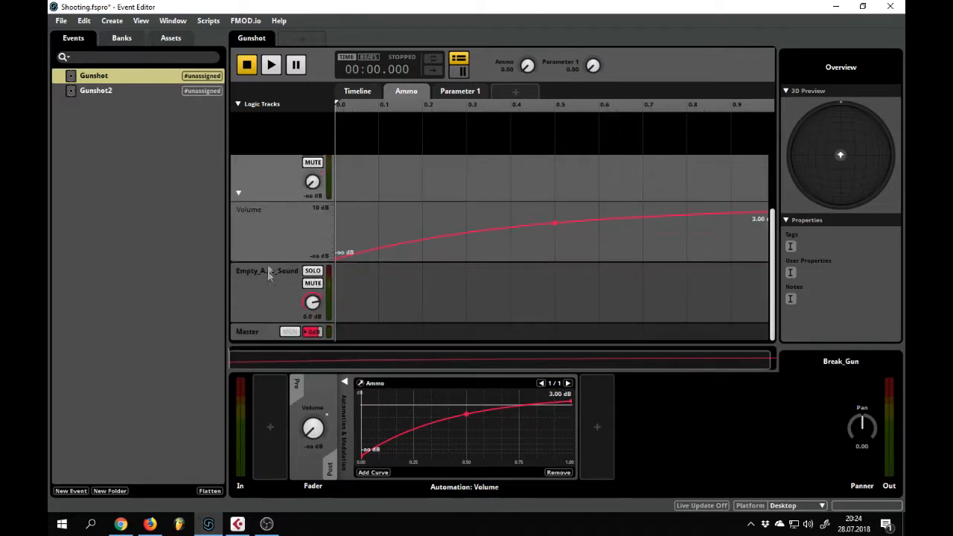
{"action": "scroll", "coordinate": [268, 277], "scroll_direction": "up", "scroll_amount": 1}
{"action": "left_click", "coordinate": [365, 92]}
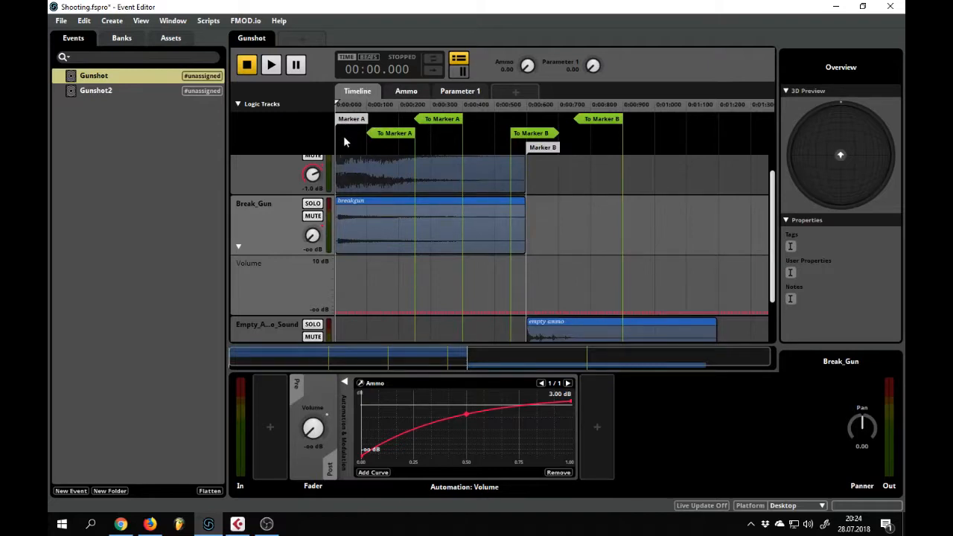
Look at the marker destinations offered for a new transition and inspect the conditions of the earlier To Marker A transition
{"action": "right_click", "coordinate": [384, 127]}
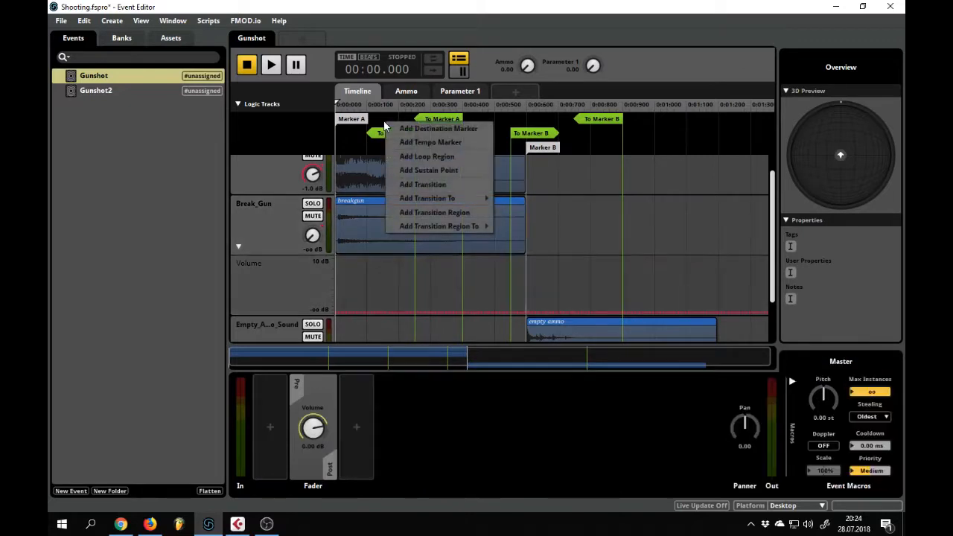
{"action": "mouse_move", "coordinate": [439, 199]}
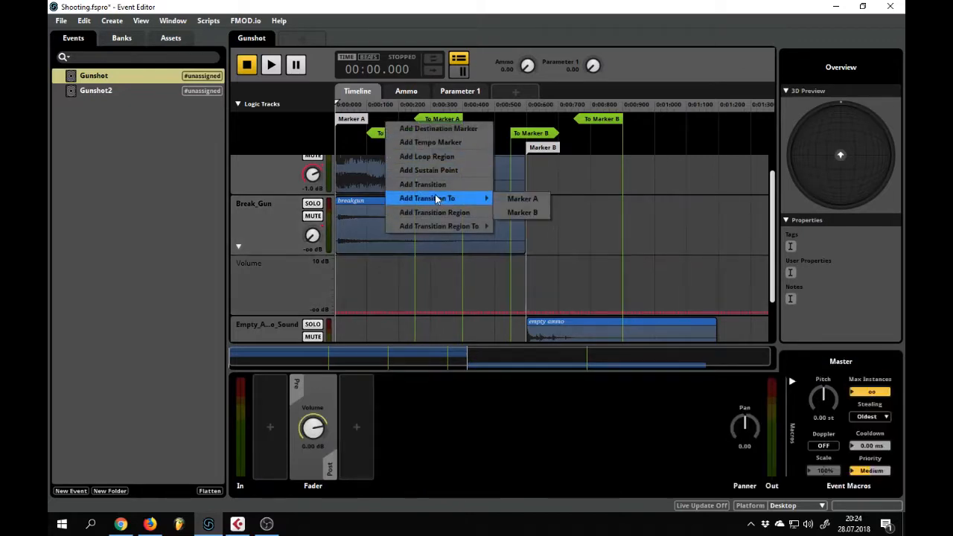
{"action": "left_click", "coordinate": [380, 135]}
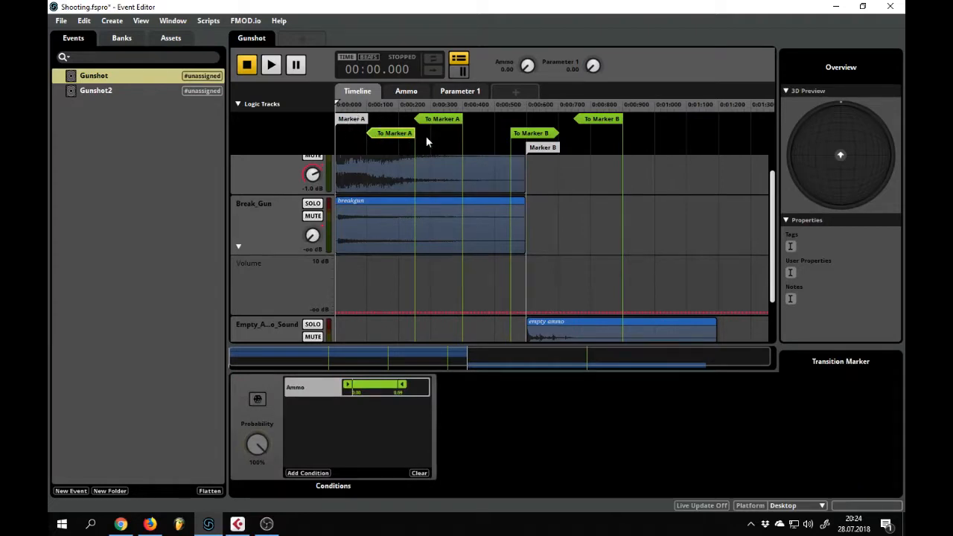
{"action": "scroll", "coordinate": [428, 186], "scroll_direction": "up", "scroll_amount": 1}
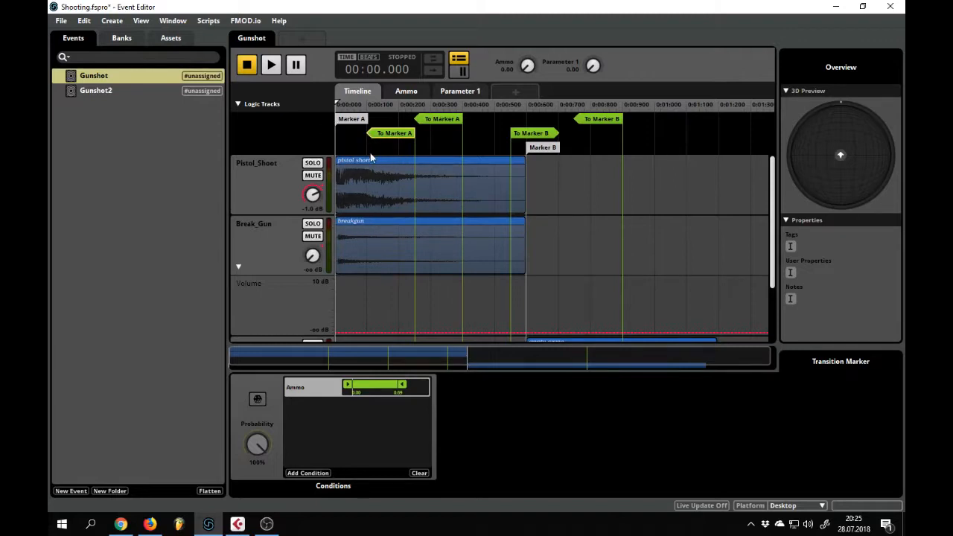
Play the Gunshot event with Ammo at 0 and stop it
{"action": "mouse_move", "coordinate": [525, 66]}
{"action": "left_mouse_down"}
{"action": "mouse_move", "coordinate": [525, 31]}
{"action": "mouse_move", "coordinate": [525, 67]}
{"action": "left_mouse_up"}
{"action": "left_click", "coordinate": [271, 66]}
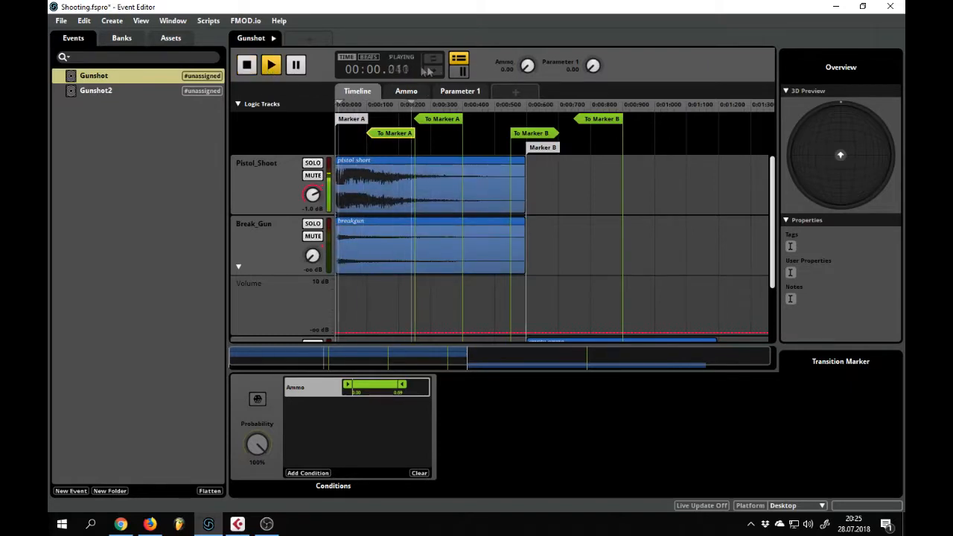
{"action": "left_click", "coordinate": [248, 66]}
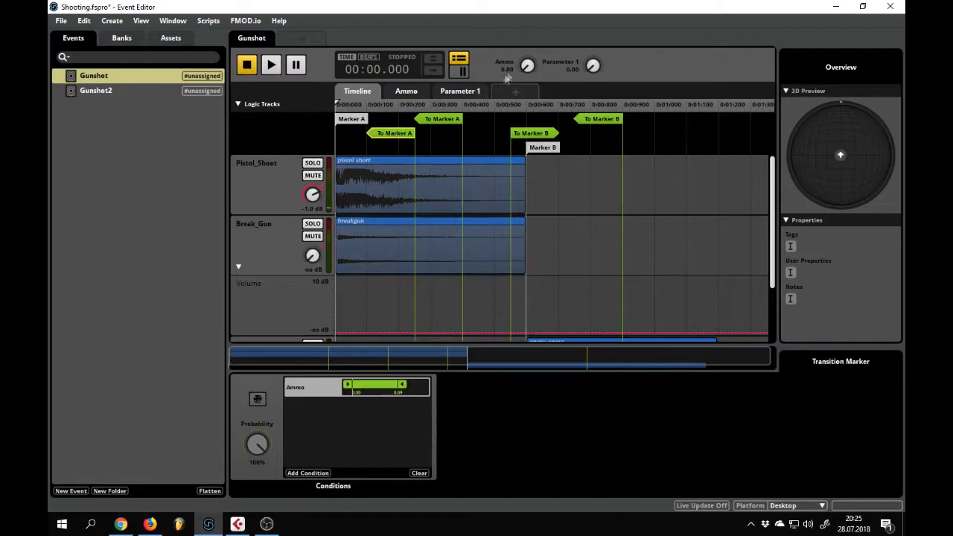
Audition the Gunshot event with Ammo at 0.70, and lower Ammo to about 0.52
{"action": "left_click_drag", "start_coordinate": [529, 70], "coordinate": [529, 19]}
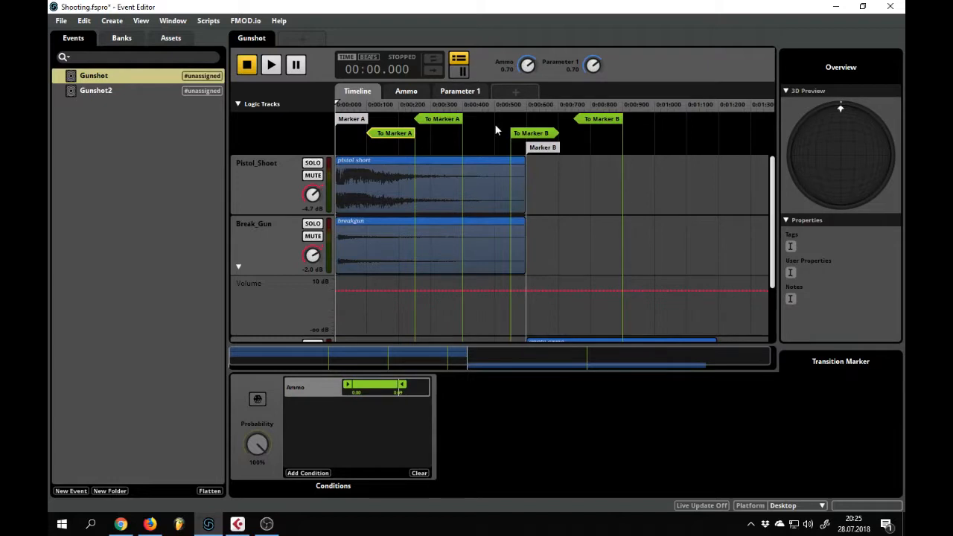
{"action": "left_click", "coordinate": [271, 65]}
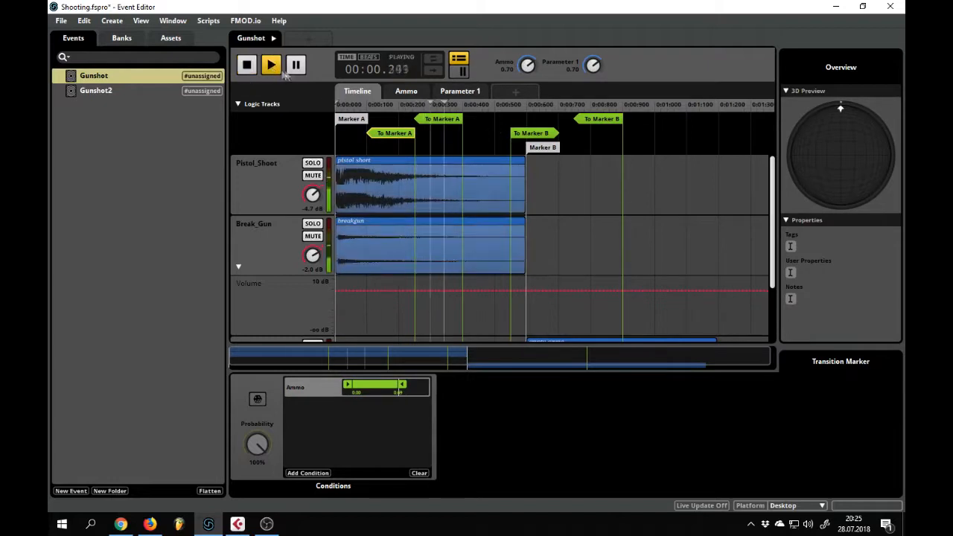
{"action": "left_click", "coordinate": [247, 65]}
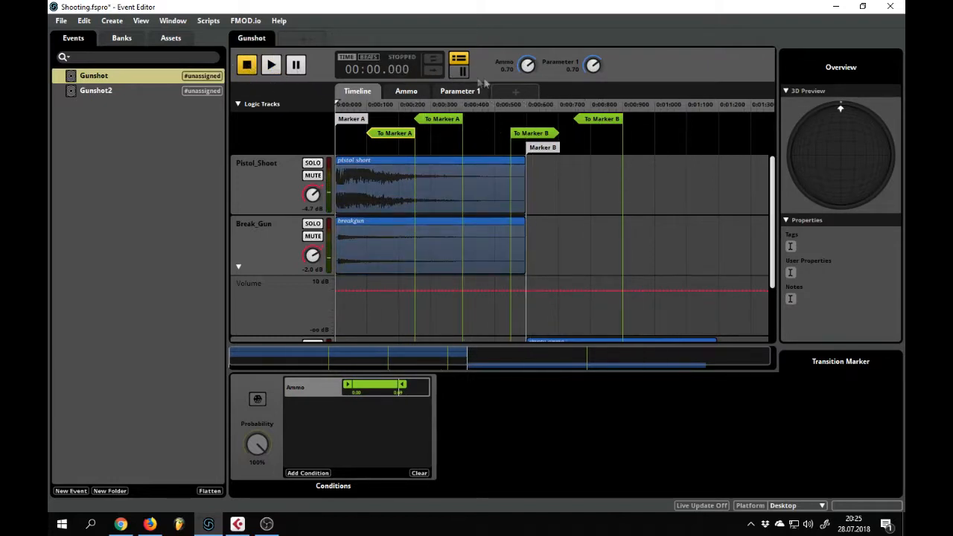
{"action": "left_click_drag", "start_coordinate": [527, 65], "coordinate": [527, 80]}
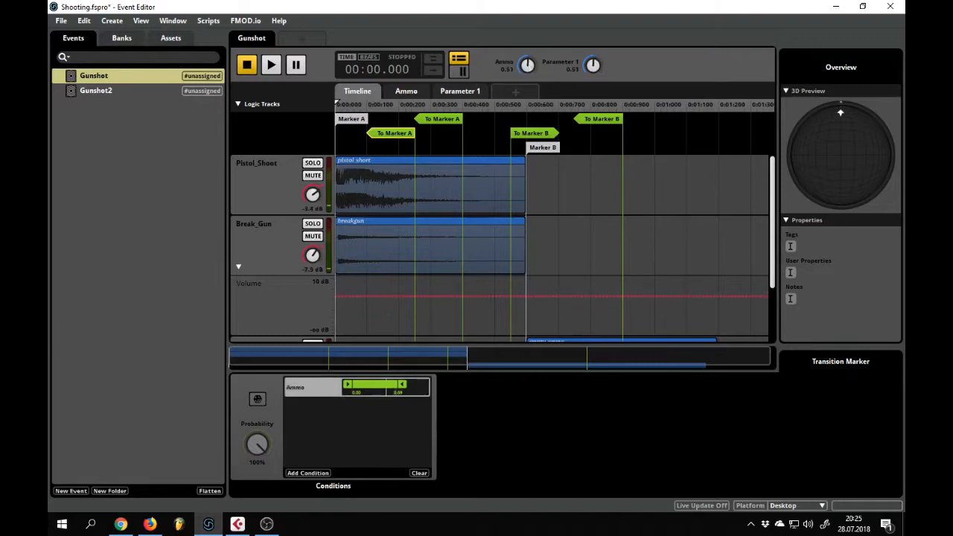
Delete Parameter 1 from the Gunshot event
{"action": "left_click", "coordinate": [460, 92]}
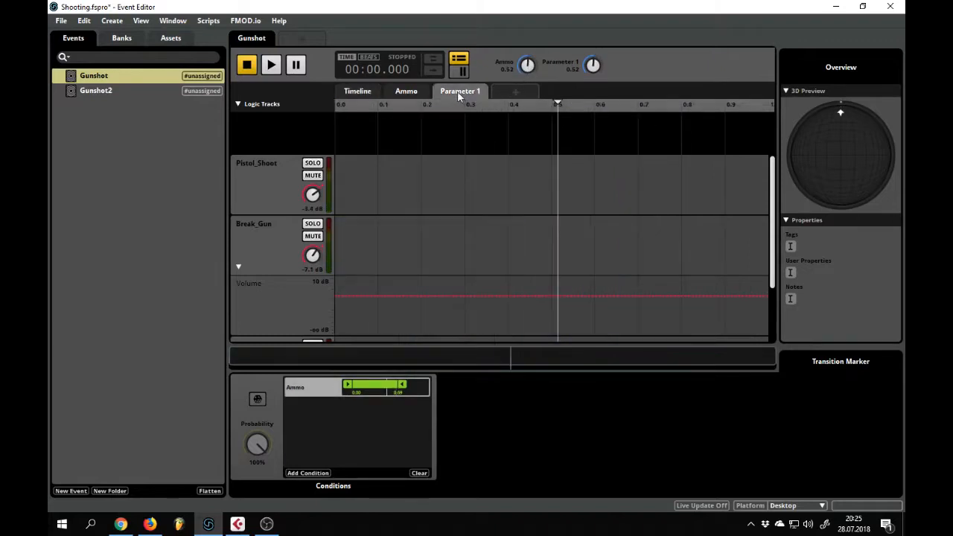
{"action": "right_click", "coordinate": [460, 95]}
{"action": "left_click", "coordinate": [497, 141]}
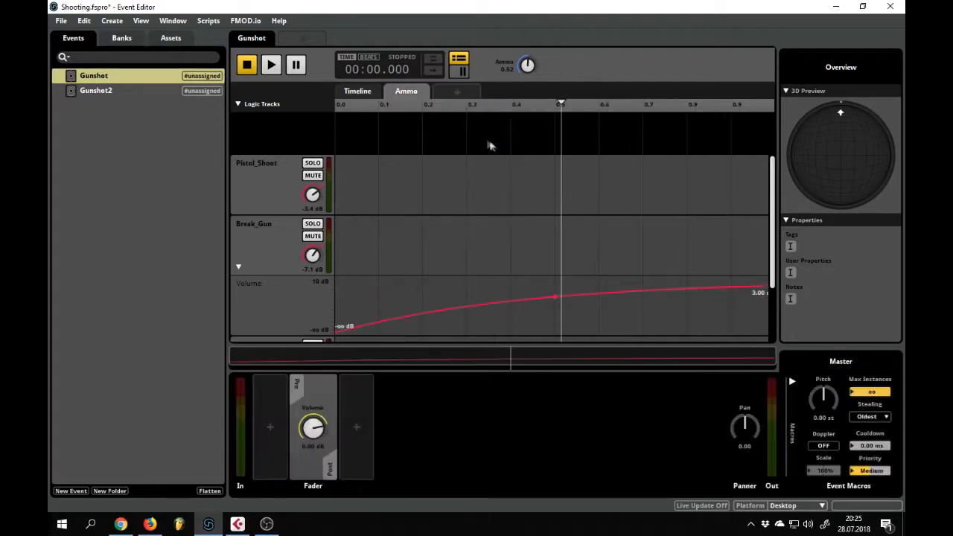
Audition the Gunshot event from the timeline and raise Ammo to about 0.56
{"action": "left_click", "coordinate": [365, 95]}
{"action": "left_click", "coordinate": [270, 67]}
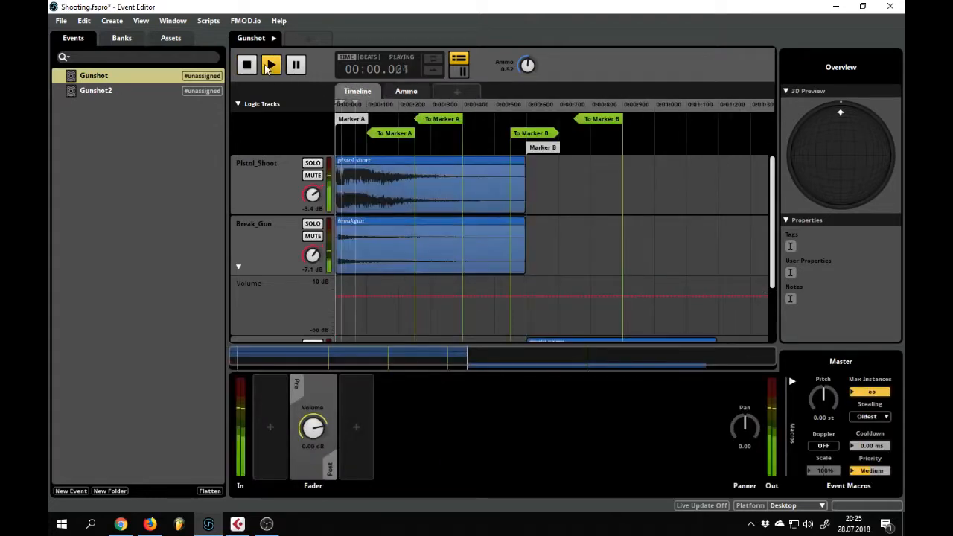
{"action": "left_click_drag", "start_coordinate": [528, 66], "coordinate": [528, 57]}
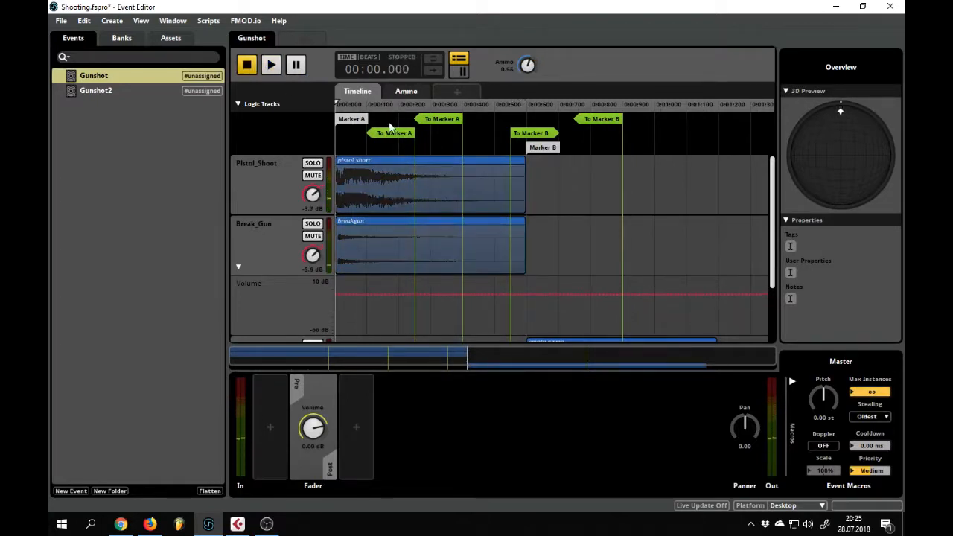
Hide the Volume automation track under Break_Gun
{"action": "scroll", "coordinate": [546, 213], "scroll_direction": "down", "scroll_amount": 3}
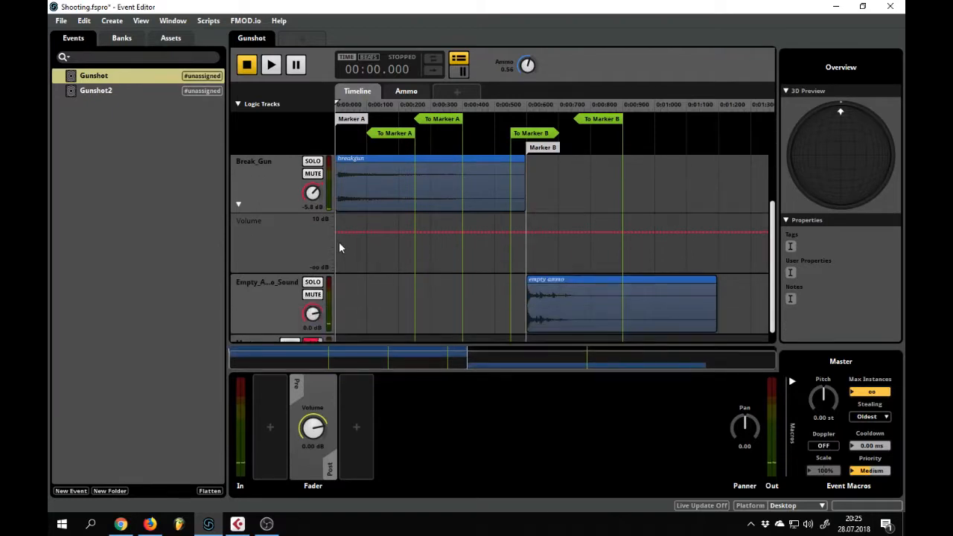
{"action": "right_click", "coordinate": [284, 231]}
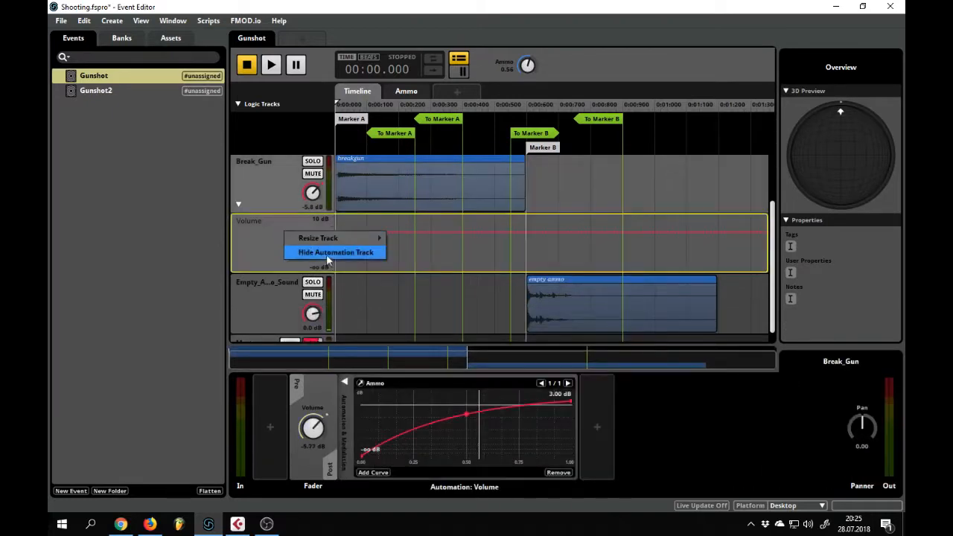
{"action": "left_click", "coordinate": [327, 253]}
{"action": "scroll", "coordinate": [463, 265], "scroll_direction": "up", "scroll_amount": 2}
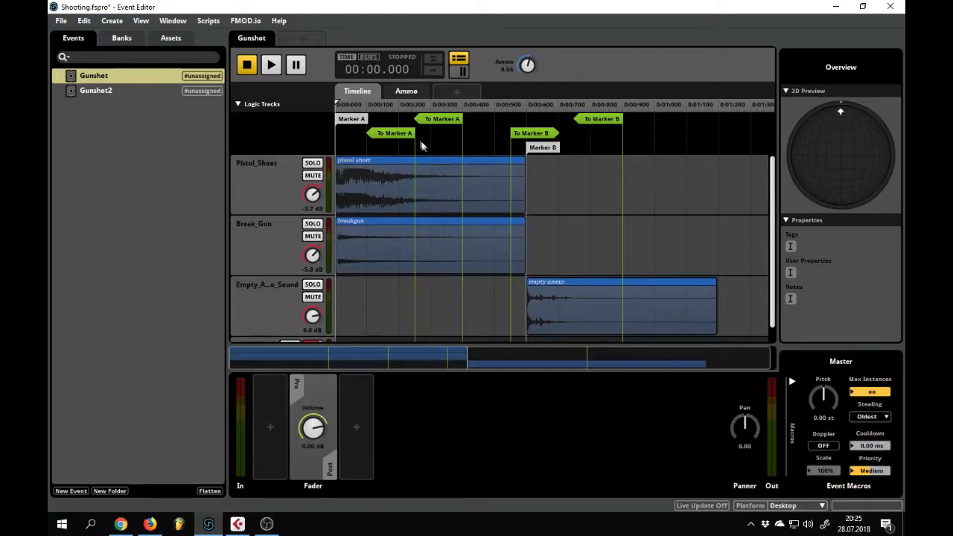
Inspect the earlier To Marker A transition's Ammo condition, audition the event, and compare the condition with the Ammo parameter's scale
{"action": "left_click", "coordinate": [400, 134]}
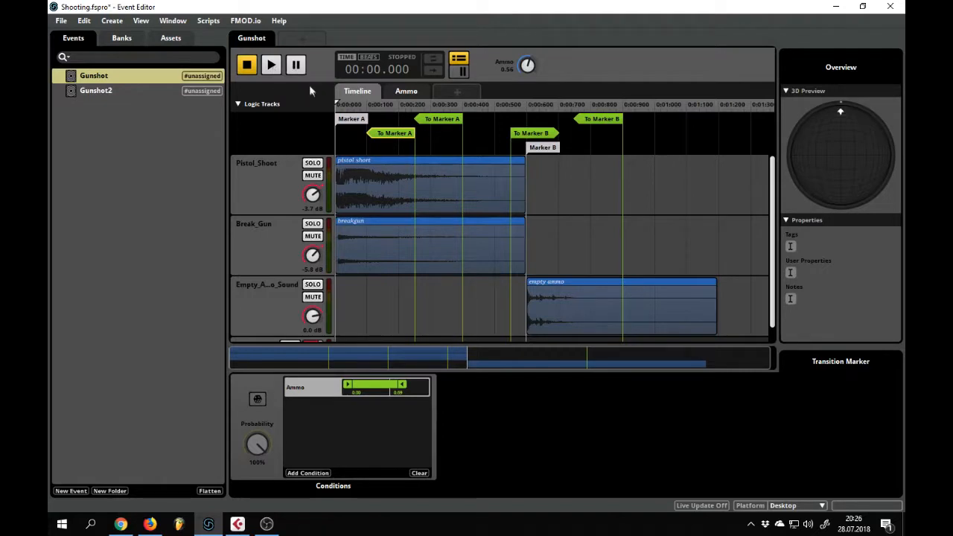
{"action": "left_click", "coordinate": [274, 66]}
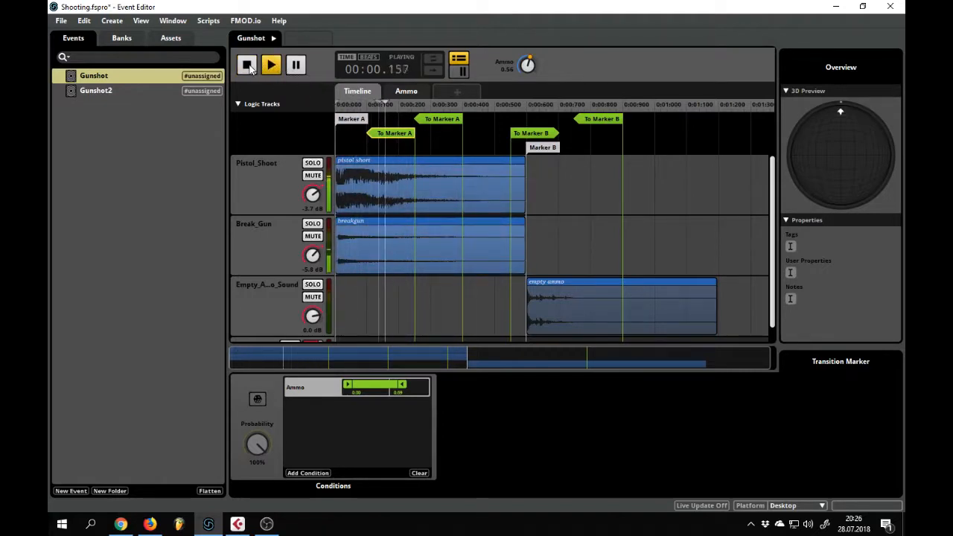
{"action": "left_click", "coordinate": [249, 67]}
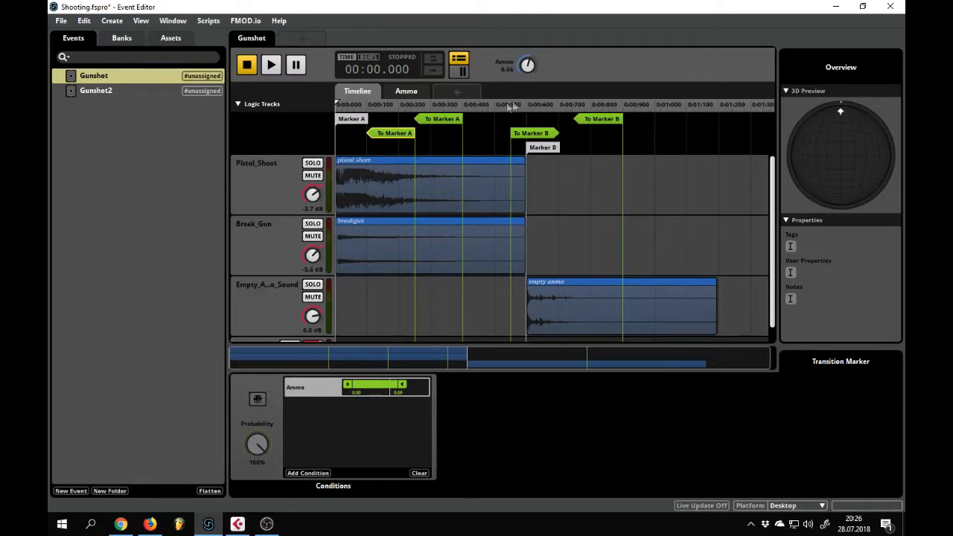
{"action": "left_click", "coordinate": [421, 92]}
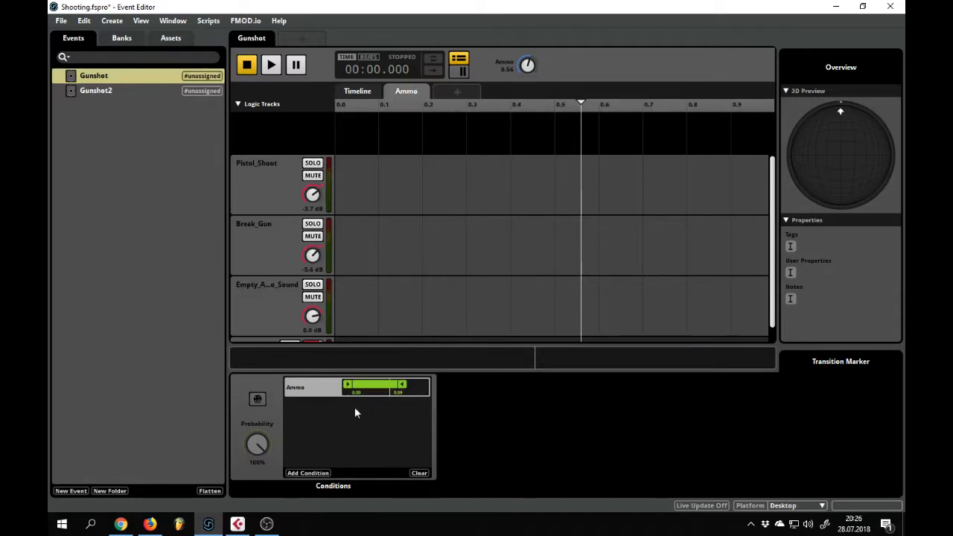
{"action": "left_click", "coordinate": [359, 91]}
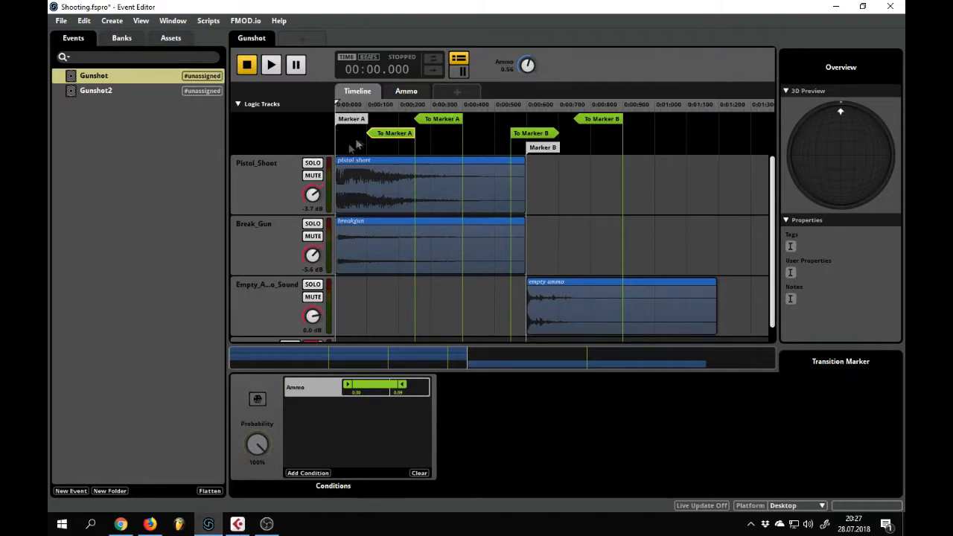
Examine the pistol short instrument's pitch automation on Ammo and its Random and AHDSR pitch modulators
{"action": "left_click_drag", "start_coordinate": [395, 192], "coordinate": [360, 176]}
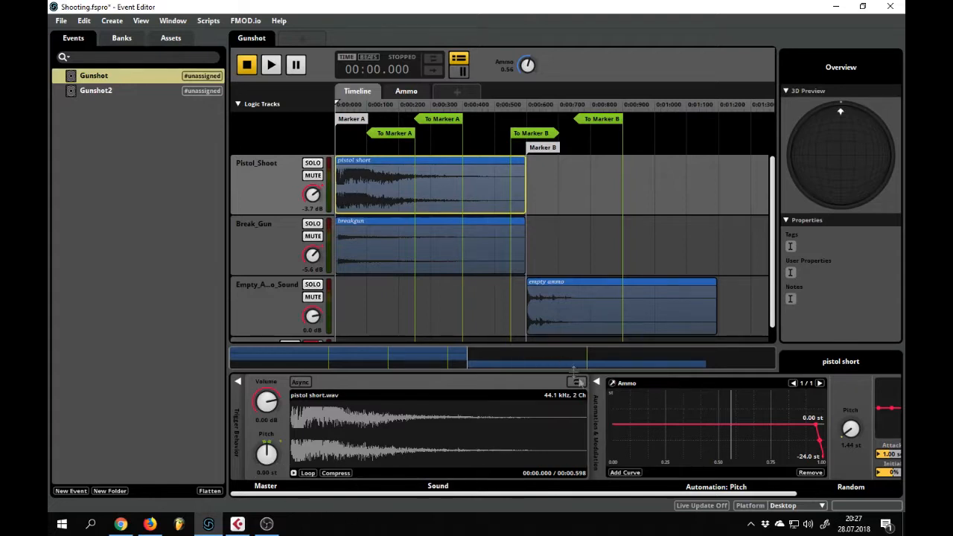
{"action": "left_click_drag", "start_coordinate": [681, 494], "coordinate": [795, 484]}
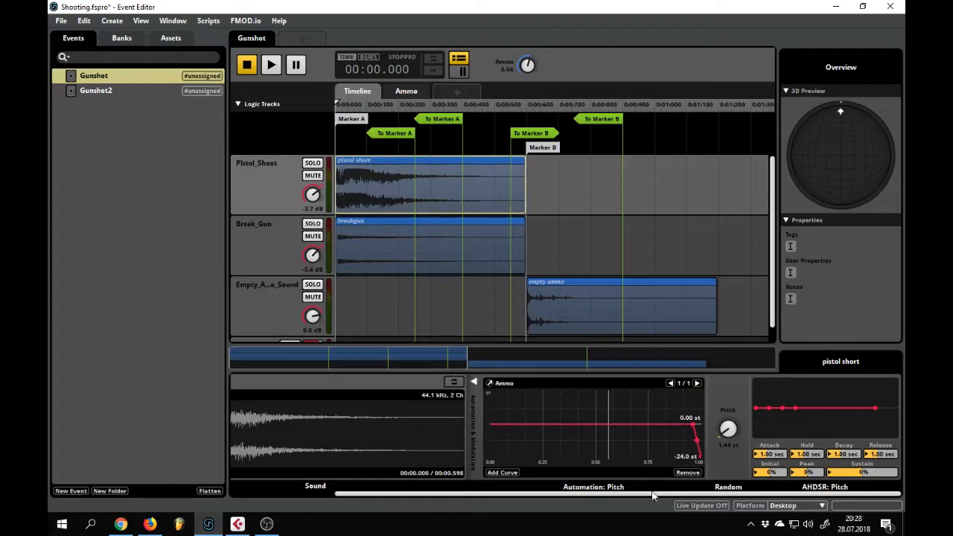
{"action": "left_click_drag", "start_coordinate": [658, 494], "coordinate": [552, 497]}
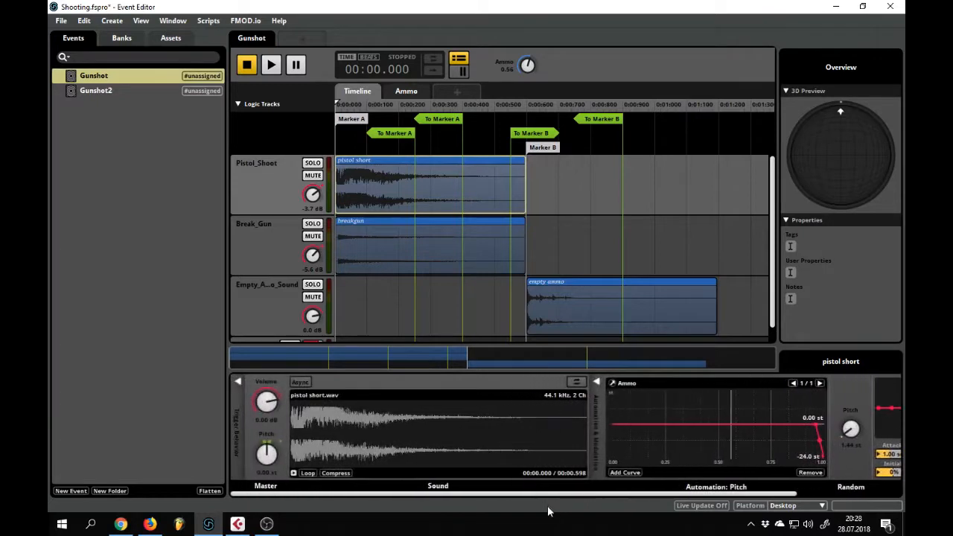
Set Ammo to 0 and audition the Gunshot event with the pistol short instrument selected
{"action": "left_click_drag", "start_coordinate": [526, 69], "coordinate": [526, 112]}
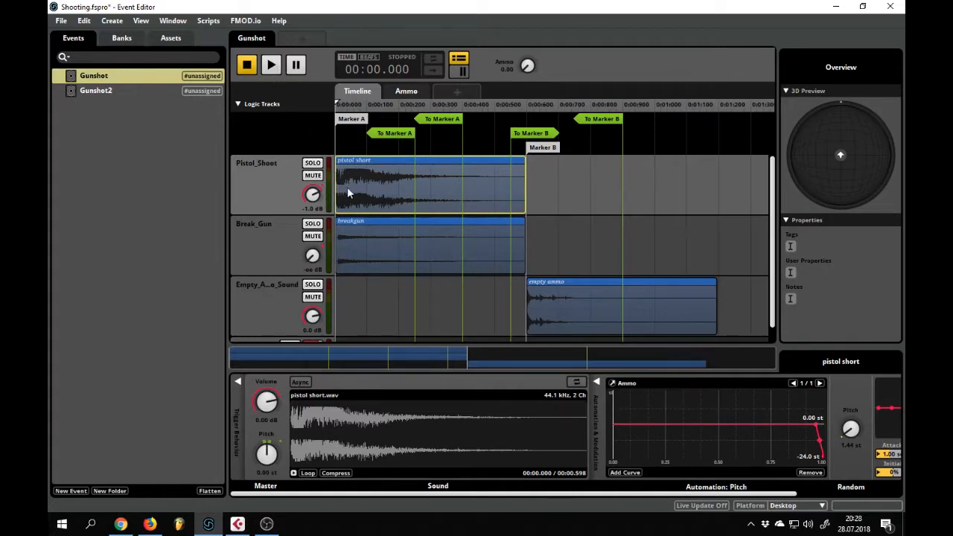
{"action": "left_click", "coordinate": [271, 66]}
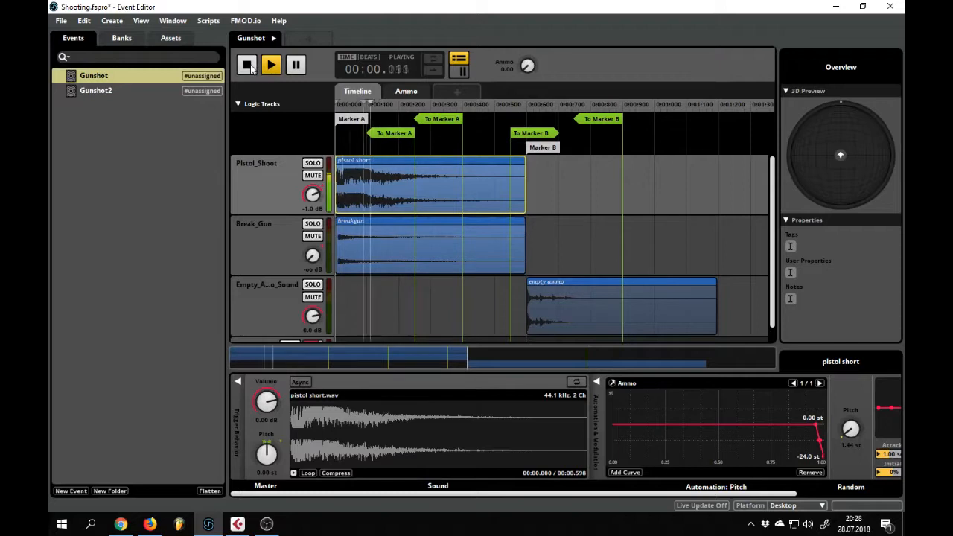
{"action": "left_click", "coordinate": [248, 66]}
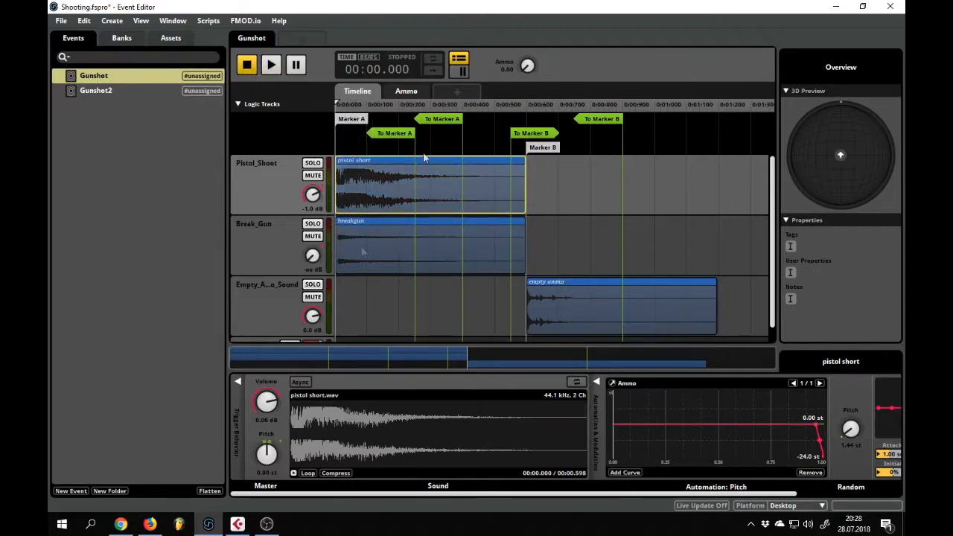
Compare the Ammo conditions of the two To Marker A transitions, raising the Ammo parameter to 0.71
{"action": "left_click", "coordinate": [447, 119]}
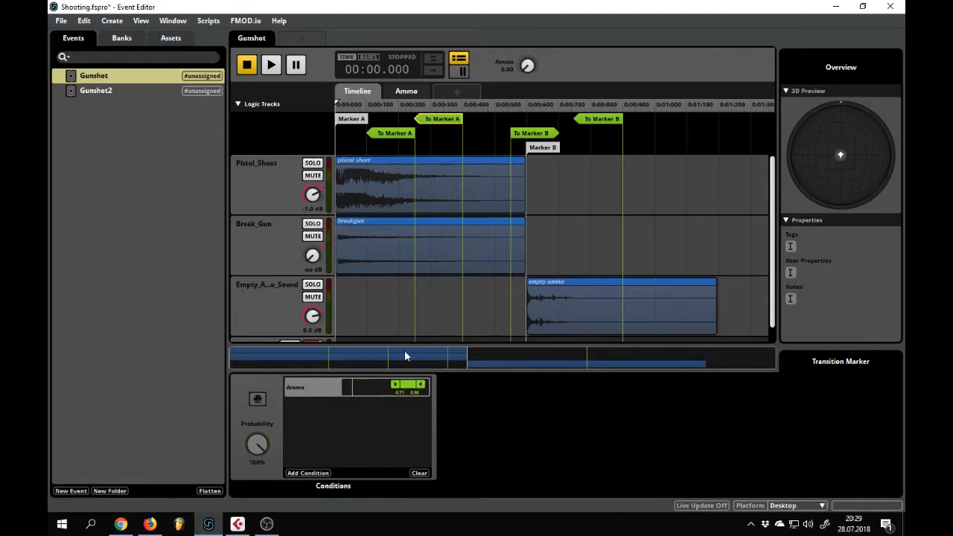
{"action": "left_click_drag", "start_coordinate": [527, 66], "coordinate": [528, 45]}
{"action": "left_click", "coordinate": [402, 137]}
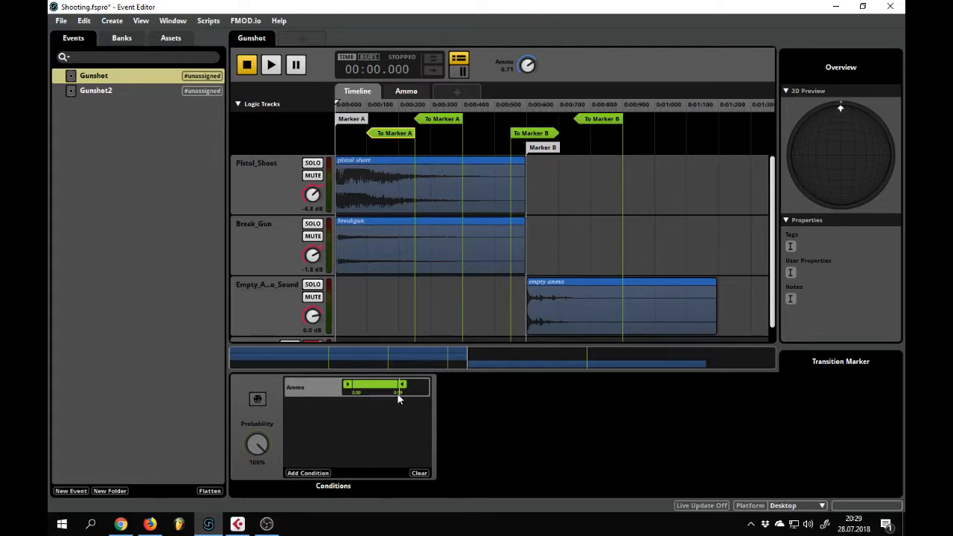
Audition the Gunshot event with the later To Marker A transition selected, raising Ammo to 0.77 during playback
{"action": "left_click", "coordinate": [438, 121]}
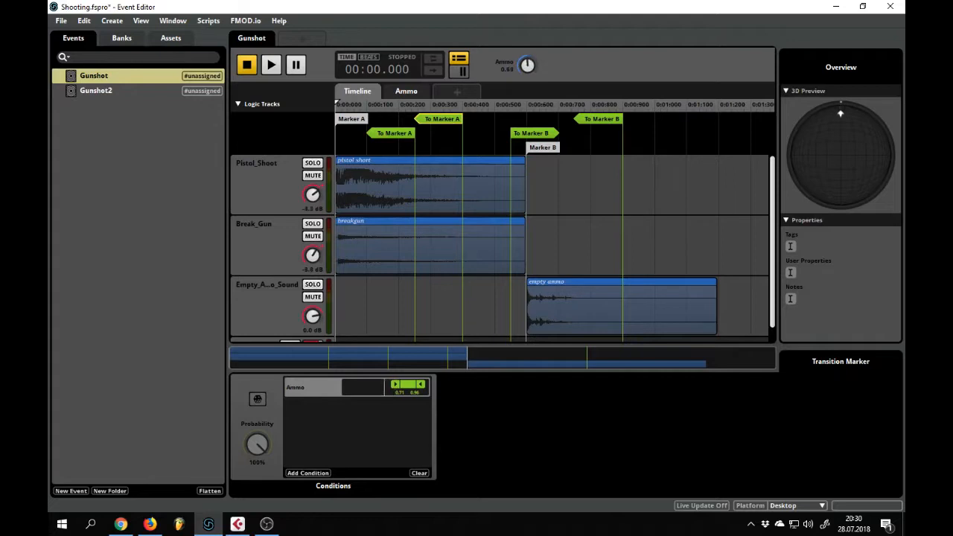
{"action": "left_click", "coordinate": [272, 66]}
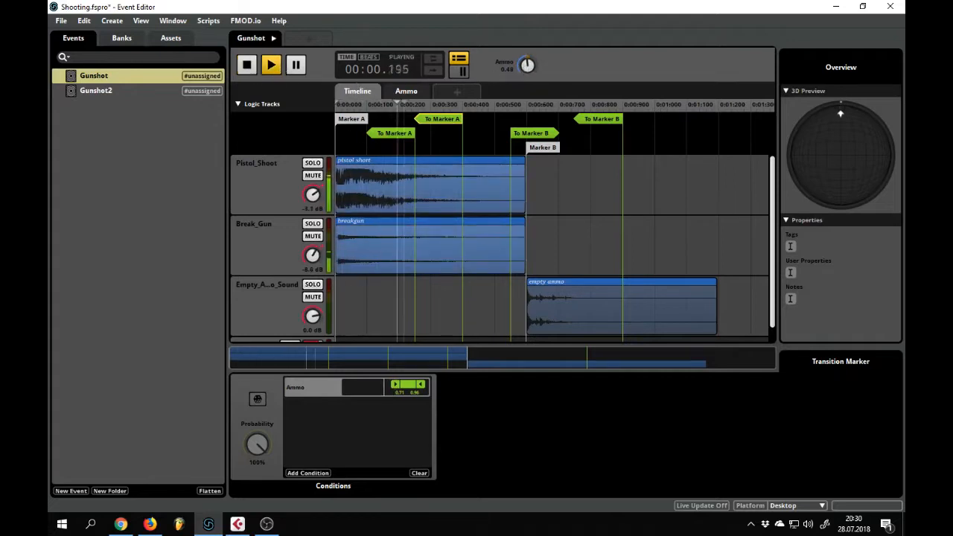
{"action": "left_click_drag", "start_coordinate": [526, 67], "coordinate": [526, 50]}
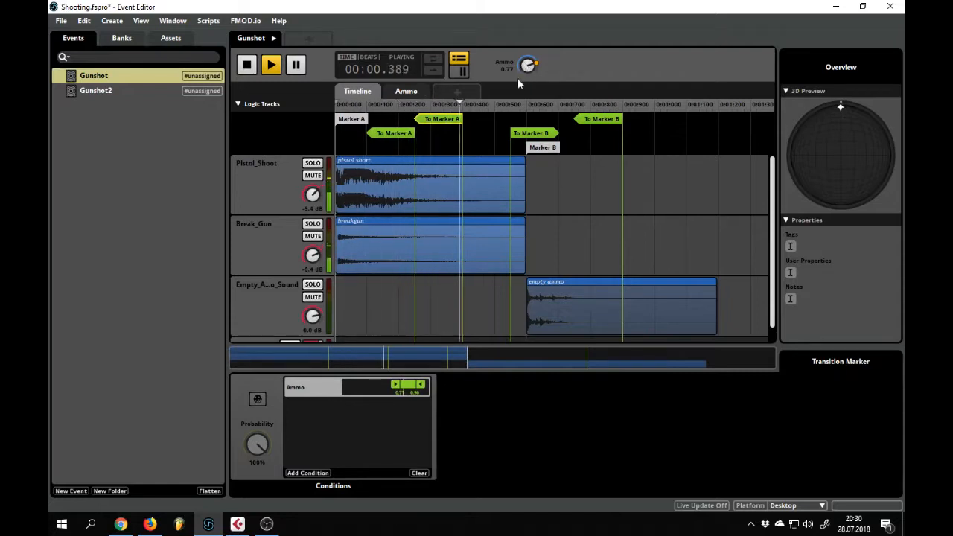
{"action": "left_click", "coordinate": [252, 64]}
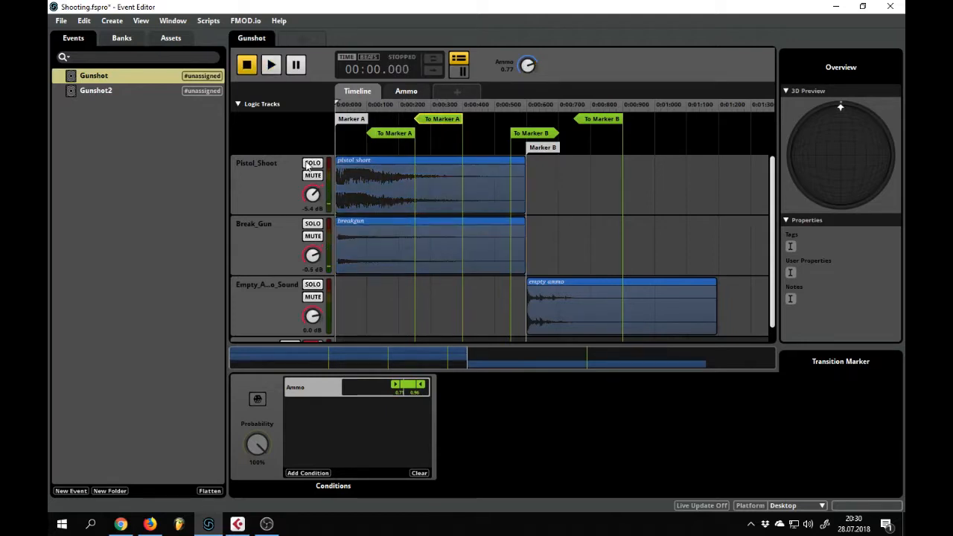
Inspect the pistol short and breakgun instruments and recheck the later To Marker A transition's Ammo condition
{"action": "left_click", "coordinate": [385, 185]}
{"action": "left_click", "coordinate": [388, 247]}
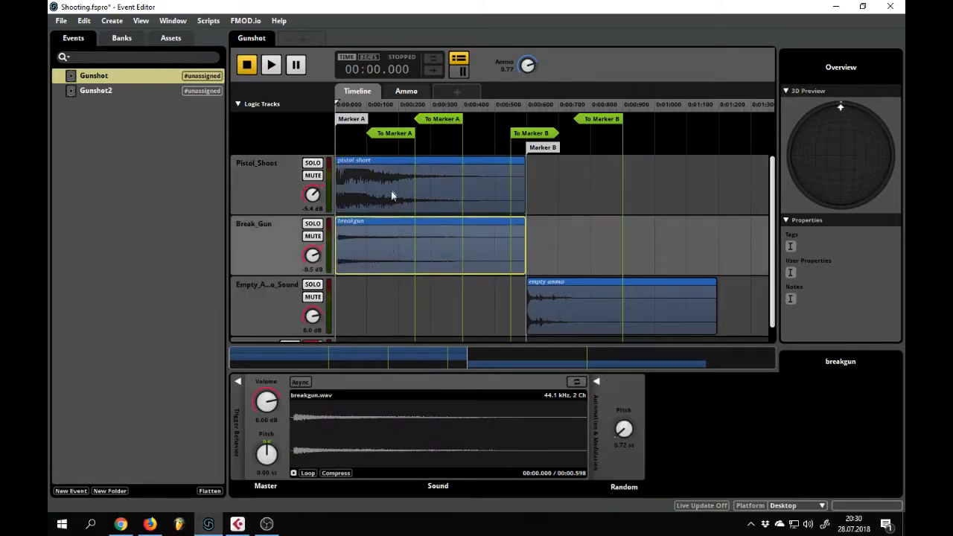
{"action": "left_click", "coordinate": [446, 119]}
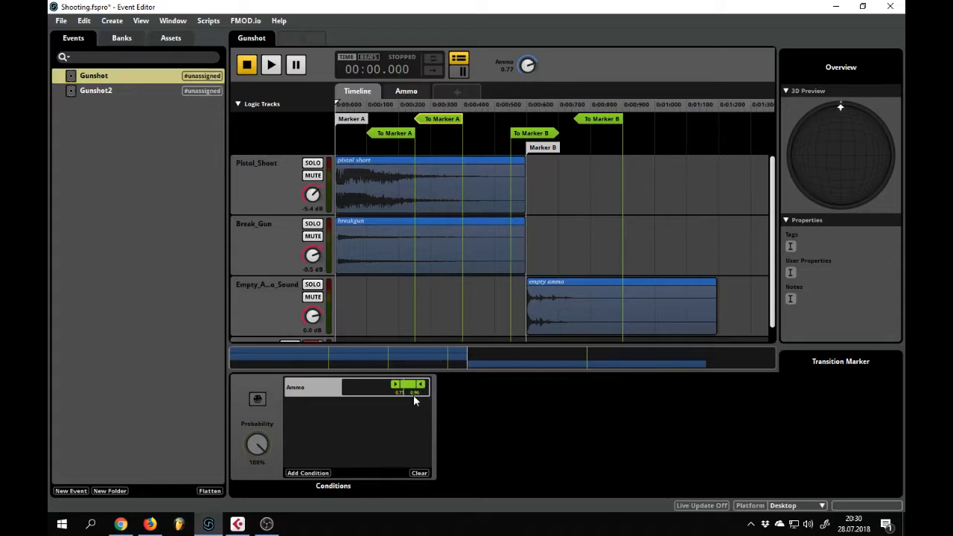
Set Ammo to 0.99 and inspect the earlier To Marker B transition's condition and the empty ammo instrument following Marker B
{"action": "left_click_drag", "start_coordinate": [525, 67], "coordinate": [524, 46]}
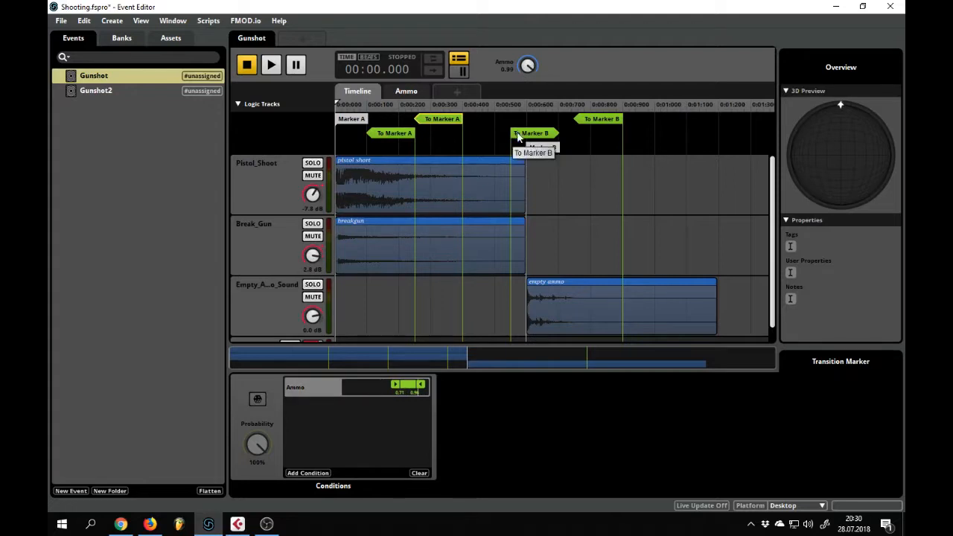
{"action": "left_click", "coordinate": [519, 137]}
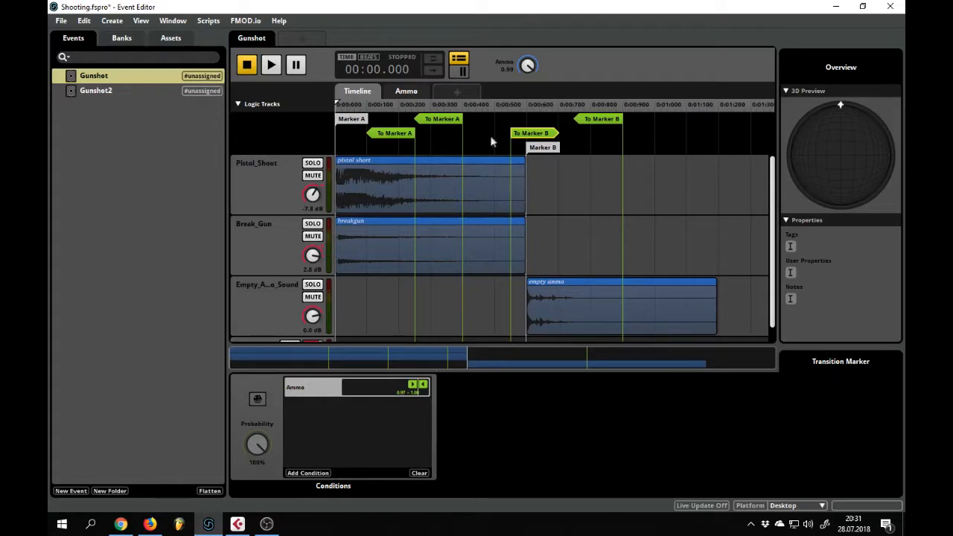
{"action": "left_click", "coordinate": [540, 154]}
{"action": "scroll", "coordinate": [541, 279], "scroll_direction": "down", "scroll_amount": 1}
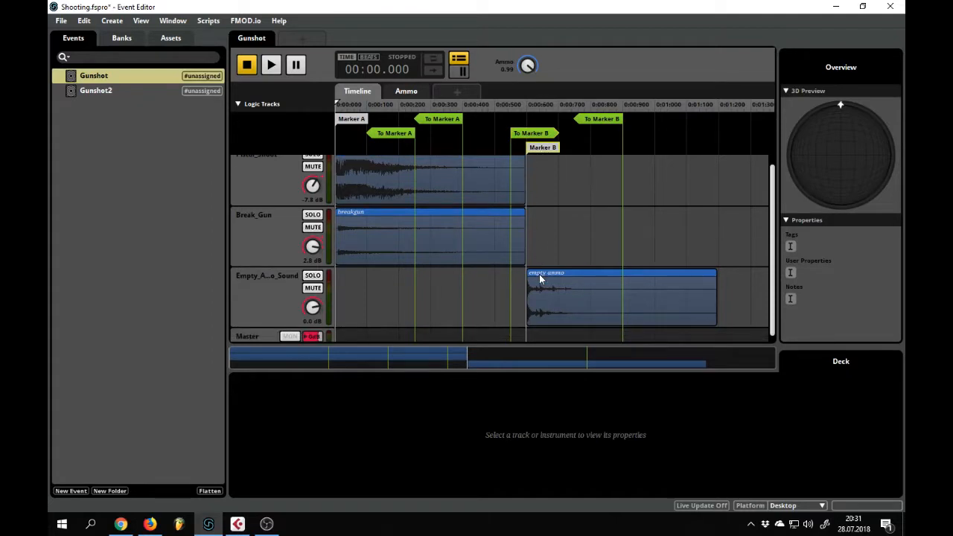
{"action": "scroll", "coordinate": [541, 278], "scroll_direction": "down", "scroll_amount": 1}
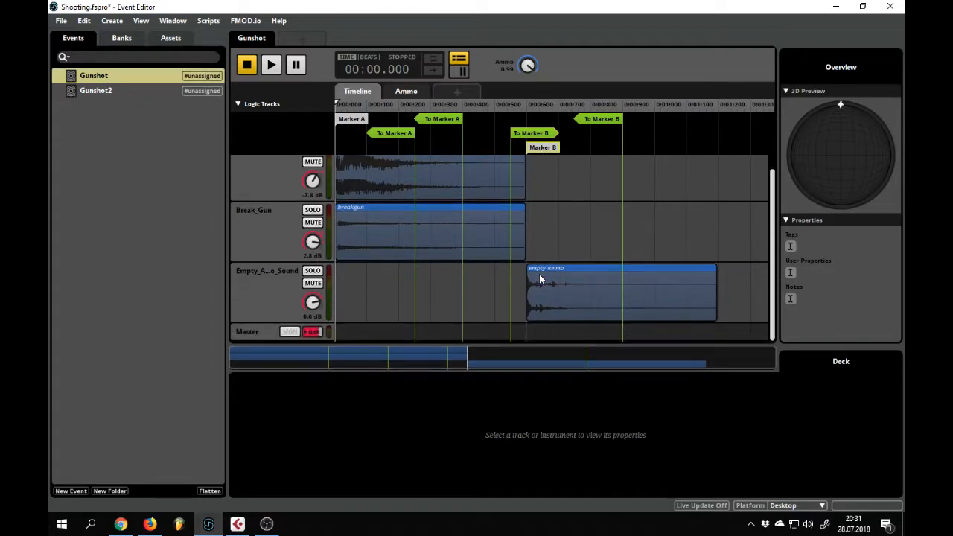
{"action": "left_click", "coordinate": [593, 285]}
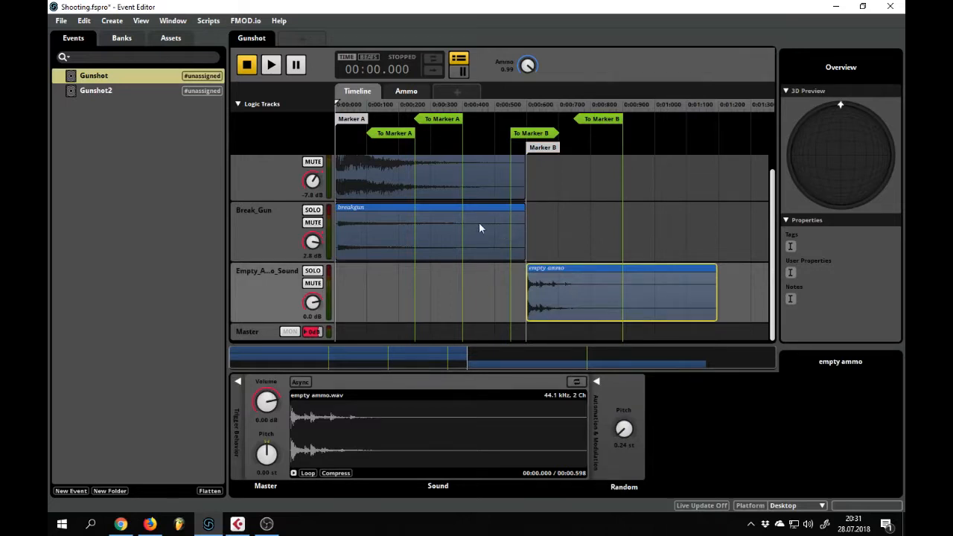
{"action": "scroll", "coordinate": [446, 228], "scroll_direction": "up", "scroll_amount": 2}
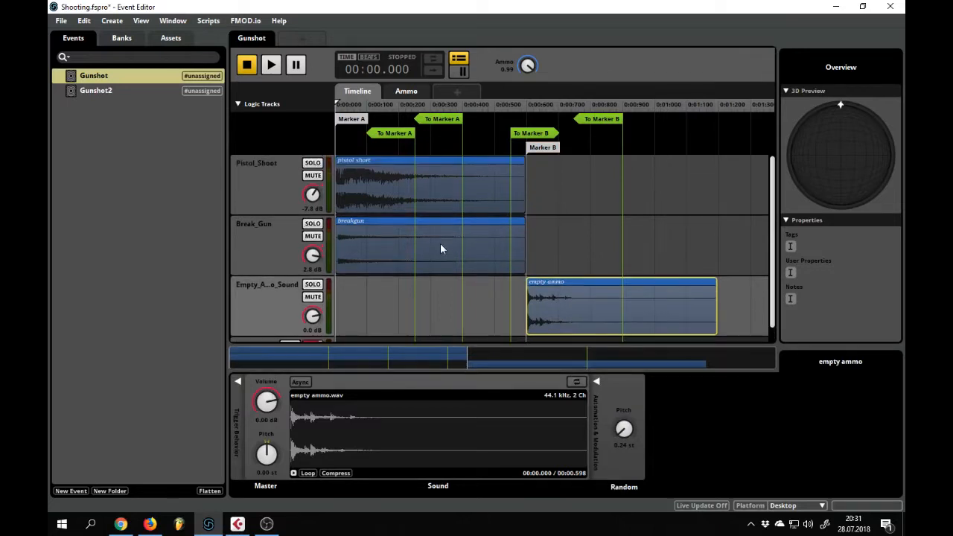
Audition the event with the pistol short instrument selected, starting from a lowered Ammo value and raising it to 1.00 during playback
{"action": "left_click", "coordinate": [454, 207]}
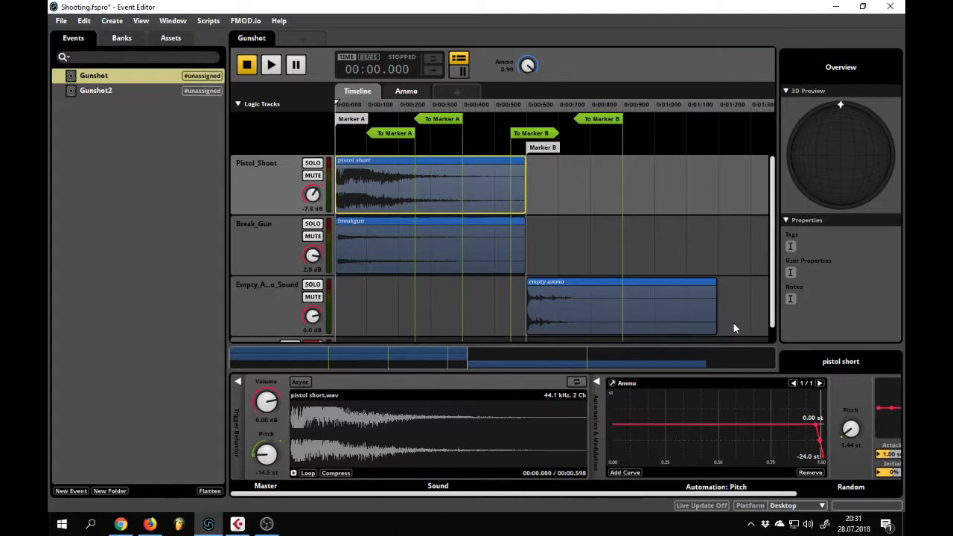
{"action": "left_click_drag", "start_coordinate": [528, 65], "coordinate": [528, 100]}
{"action": "left_click", "coordinate": [271, 72]}
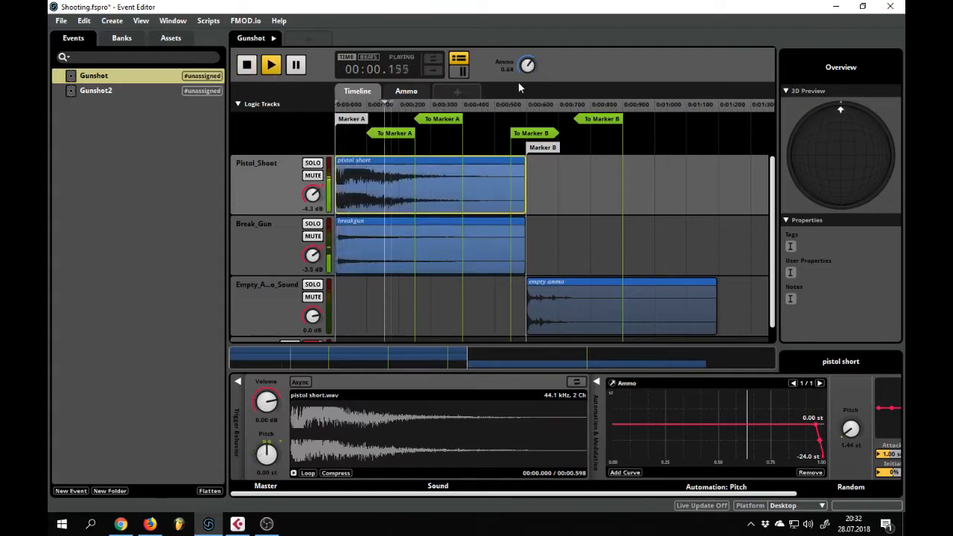
{"action": "left_click_drag", "start_coordinate": [528, 65], "coordinate": [527, 39]}
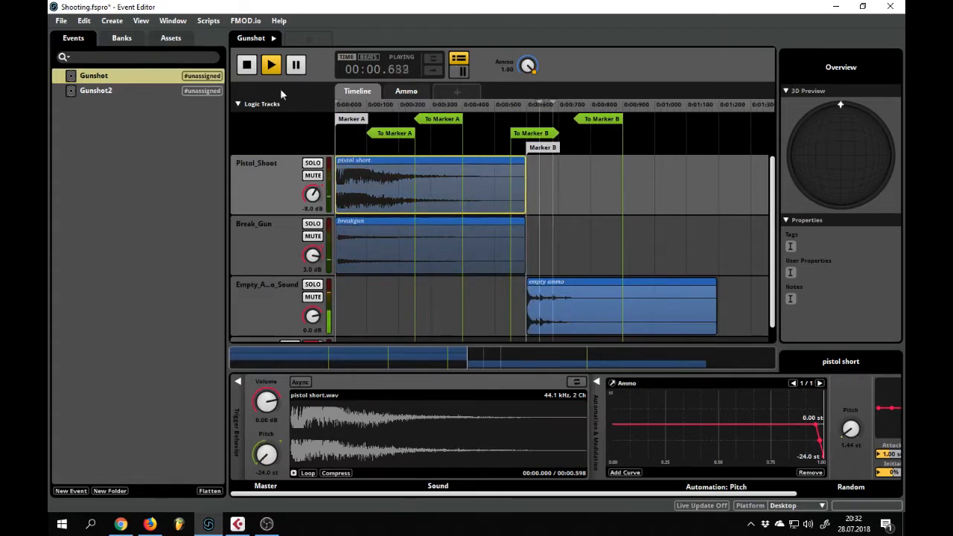
{"action": "left_click", "coordinate": [249, 66]}
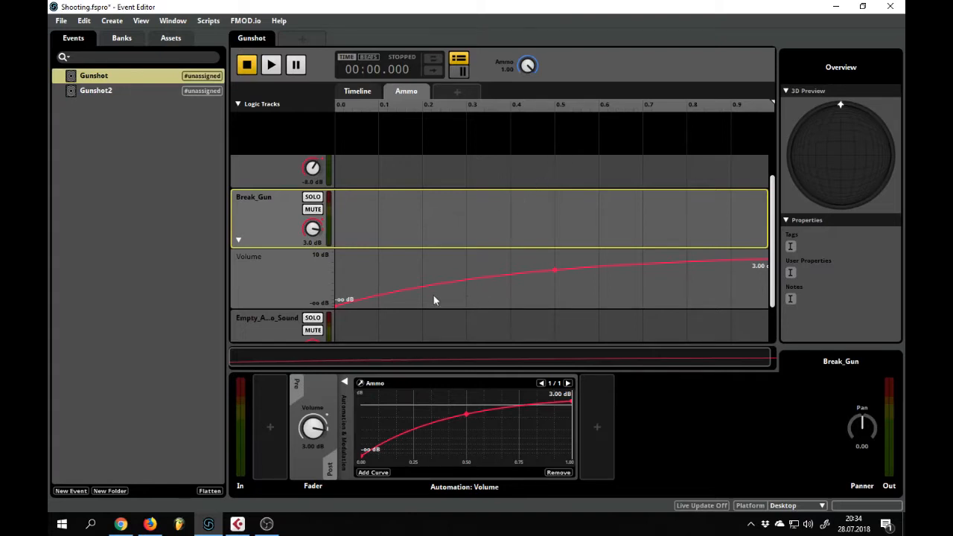
Return to the event's timeline and review the Break_Gun volume automation and the empty ammo sound's placement
{"action": "left_click", "coordinate": [357, 91]}
{"action": "scroll", "coordinate": [461, 259], "scroll_direction": "up", "scroll_amount": 1}
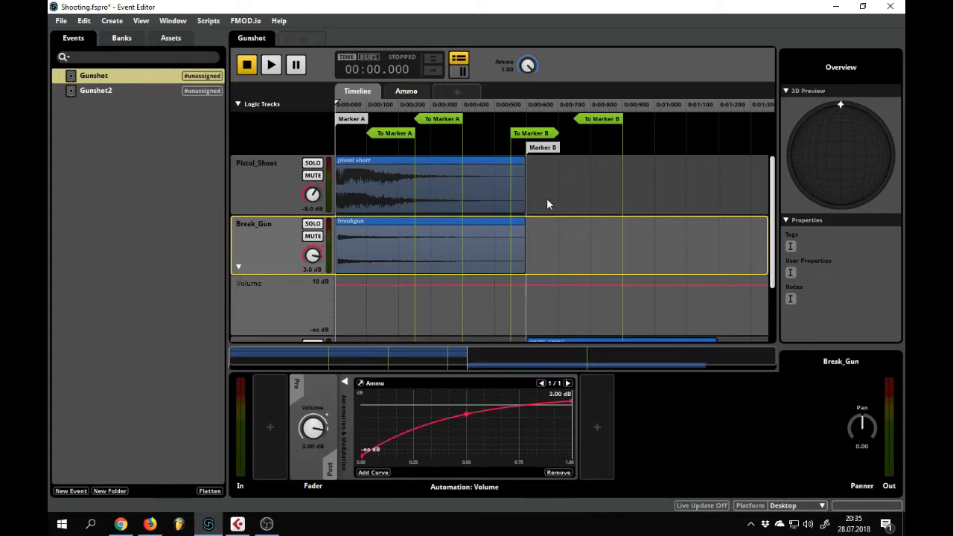
{"action": "scroll", "coordinate": [547, 198], "scroll_direction": "down", "scroll_amount": 3}
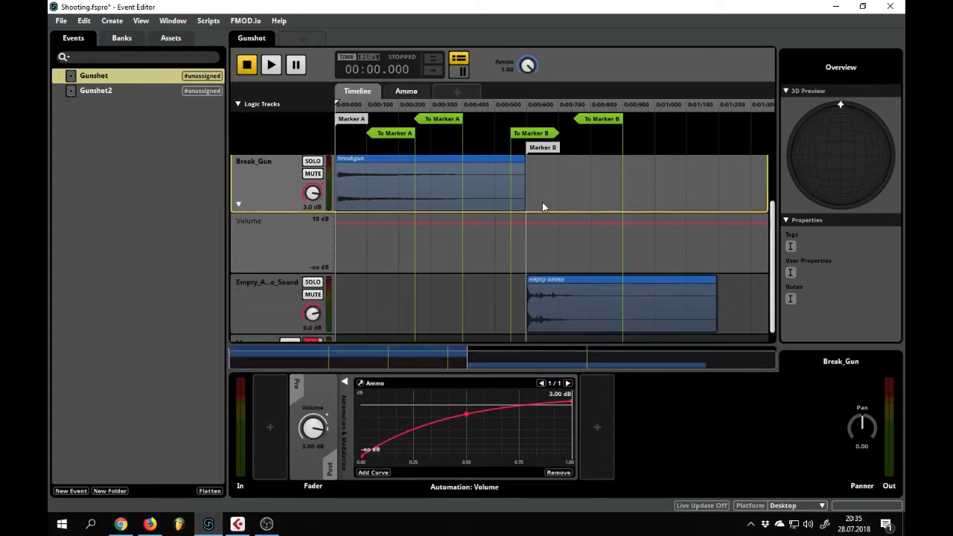
{"action": "scroll", "coordinate": [533, 242], "scroll_direction": "down", "scroll_amount": 1}
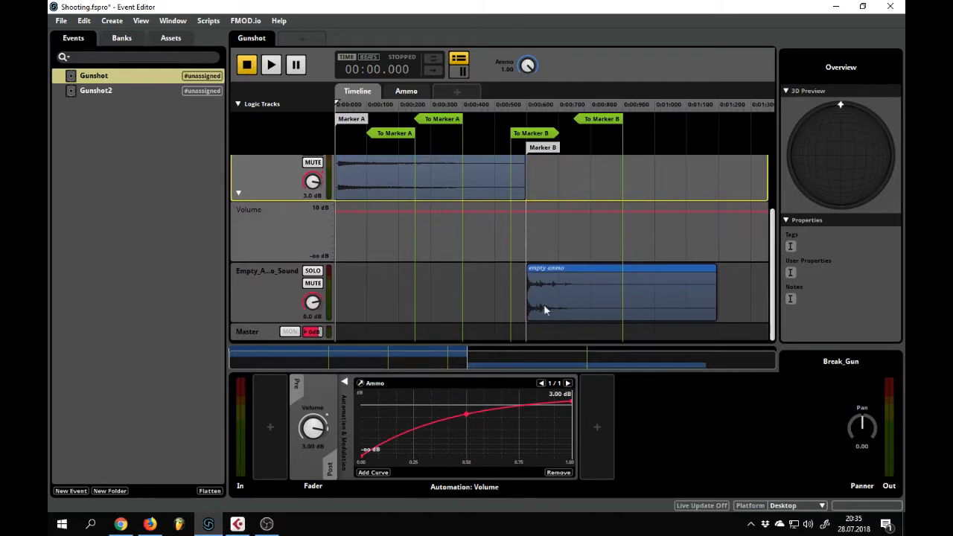